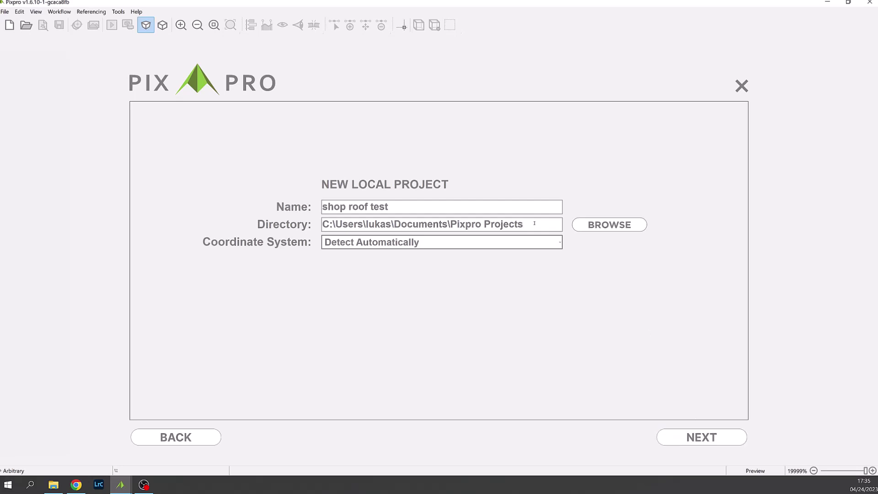
- Create the "shop roof test" project and browse for photos in the folder rimiakas > shop roof > jpg multi orbits on drive D
click(700, 437)
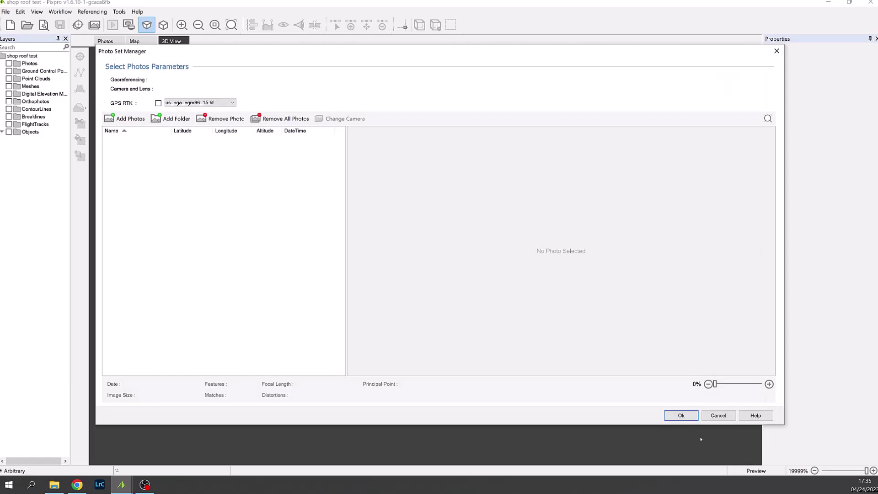
click(137, 120)
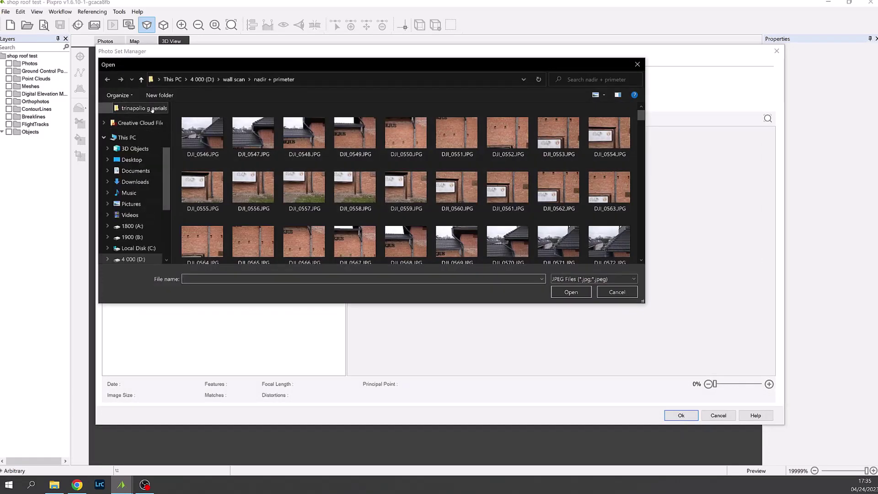
click(202, 79)
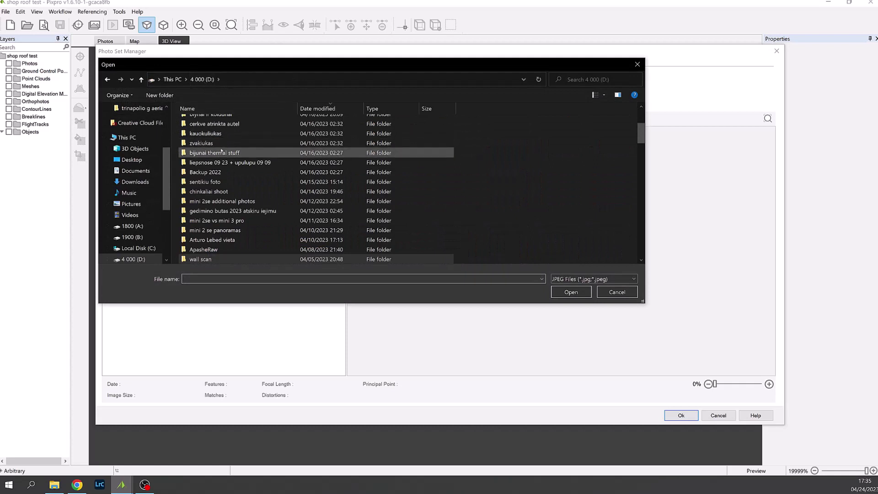
scroll(221, 150, down, 10)
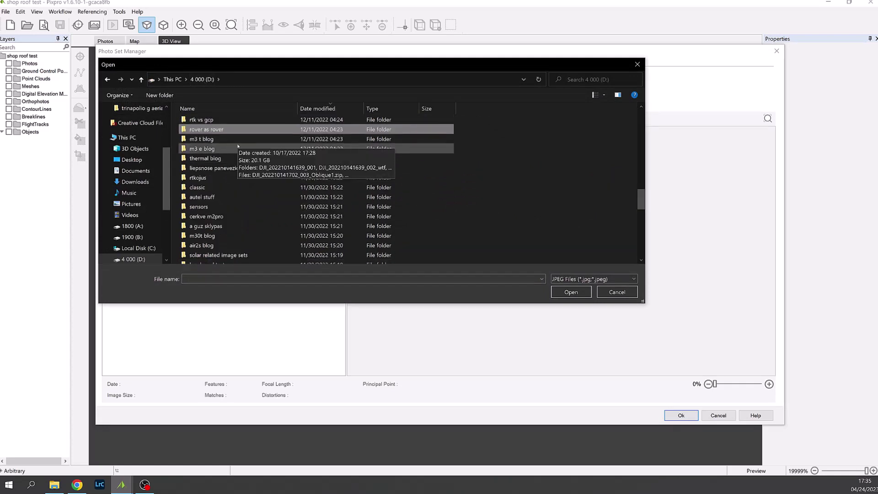
scroll(247, 146, down, 10)
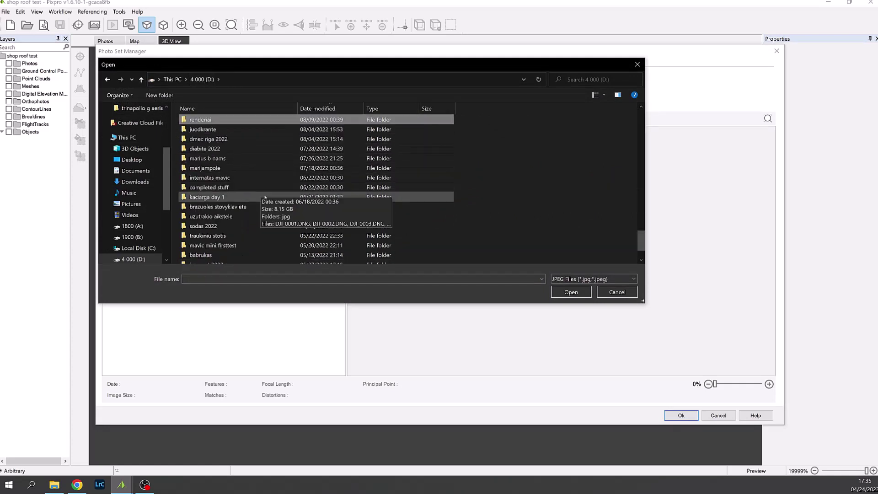
scroll(238, 132, up, 5)
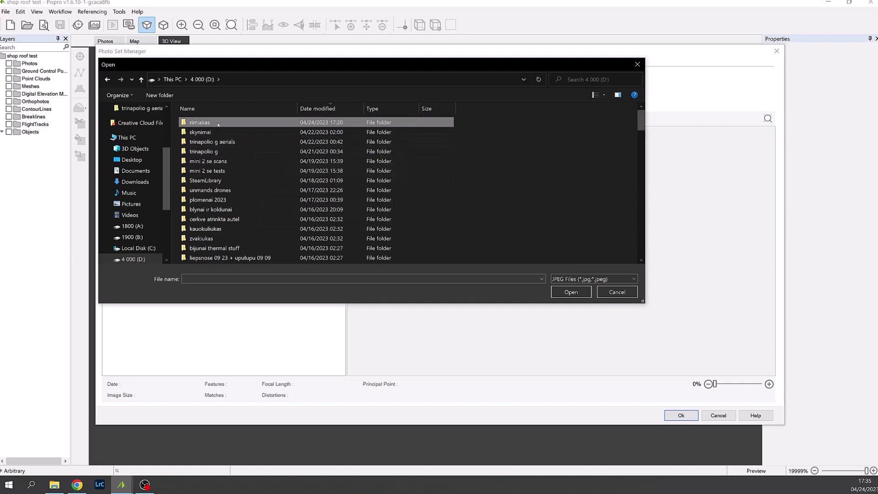
double_click(258, 151)
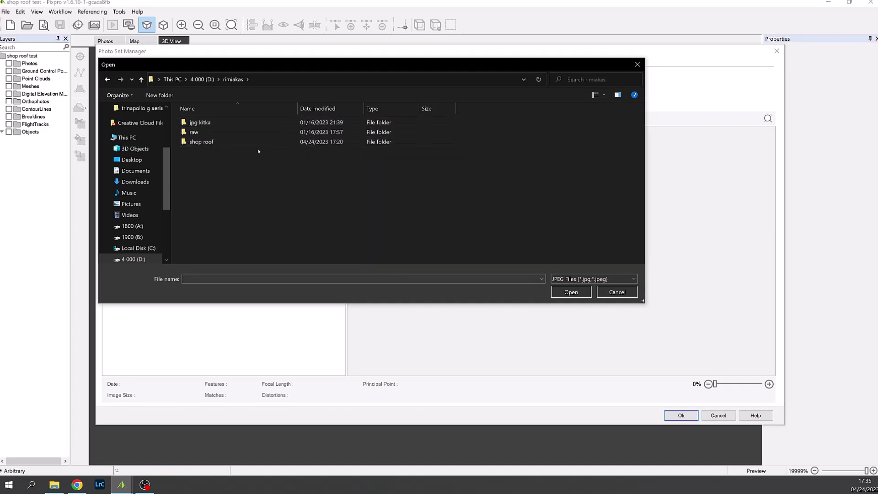
double_click(217, 142)
double_click(215, 132)
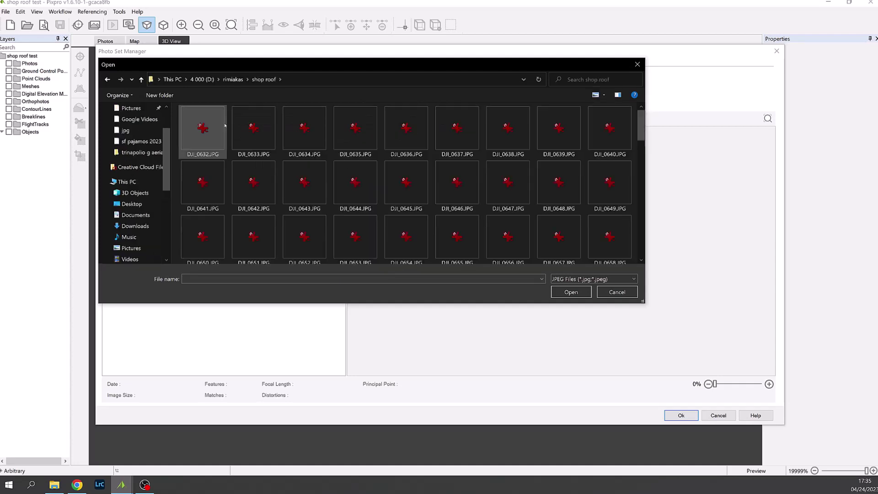
- Add all JPG photos in the jpg multi orbits folder to the photo set
click(243, 146)
key(ctrl+a)
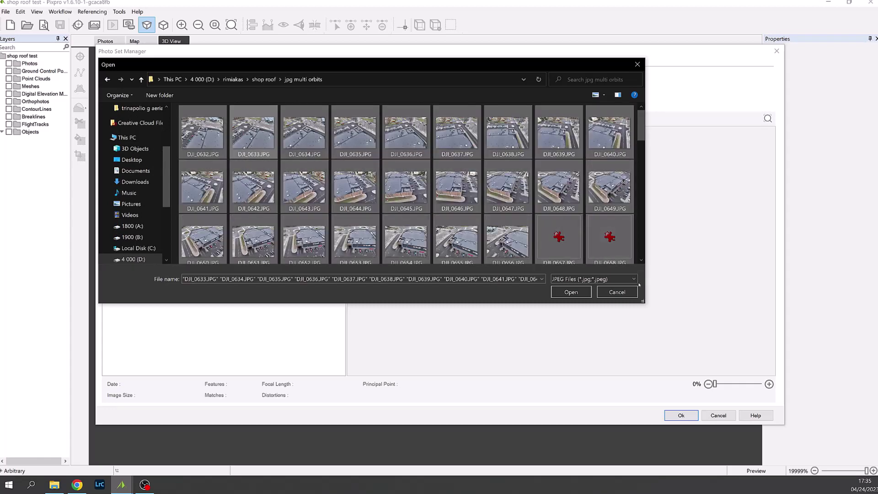
click(571, 292)
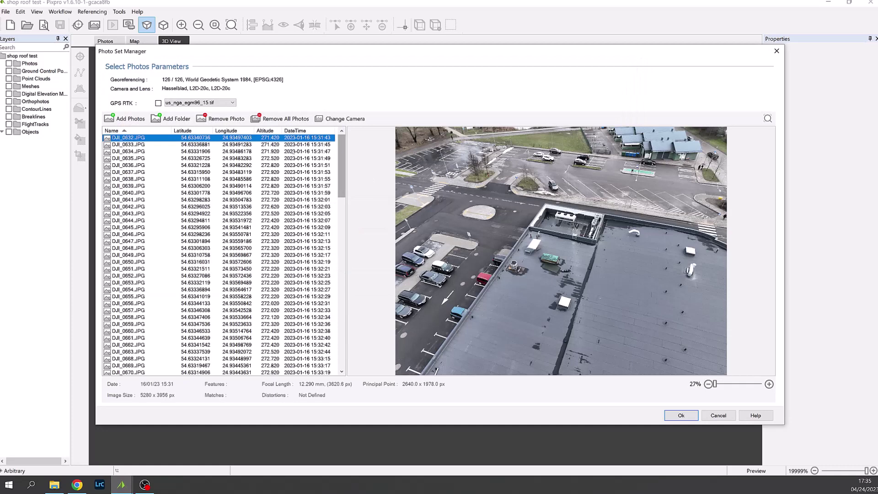
- Examine the imported aerial photos one after another, from DJI_0632.JPG to DJI_0721.JPG, checking how the orbits cover the shop roof
key(Down)
key(Down)
key(Down)
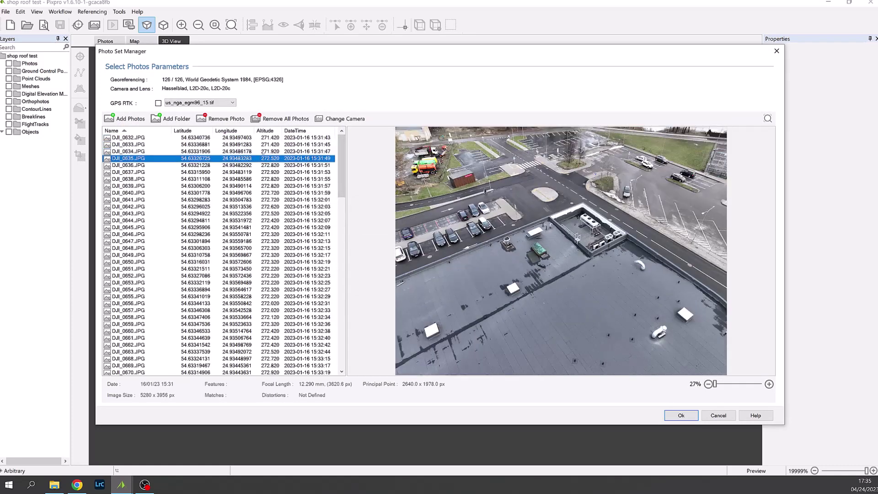
key(Down)
key(Down)
key(Down)
key(Down)
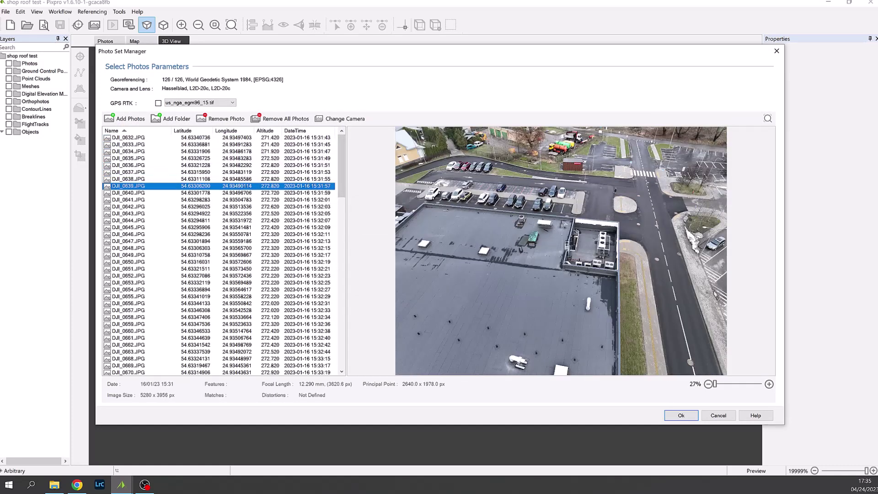
key(Down)
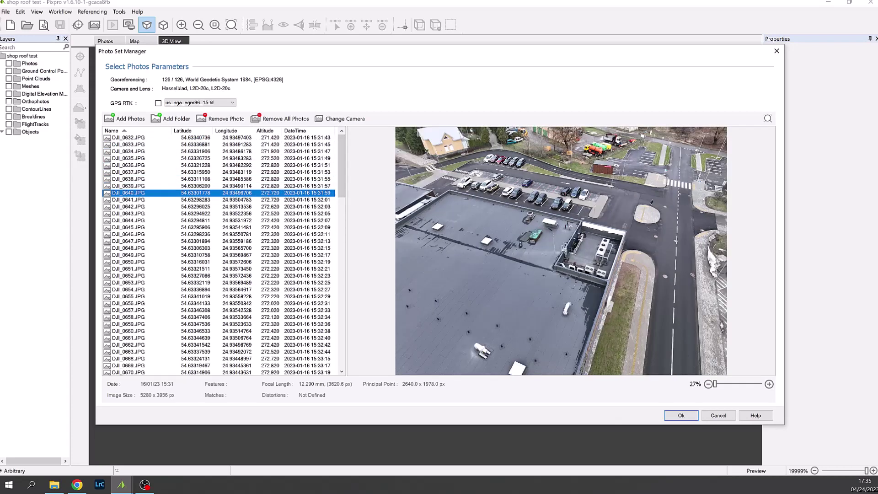
key(Down)
key(Down)
key(Down)
key(Down)
key(Down)
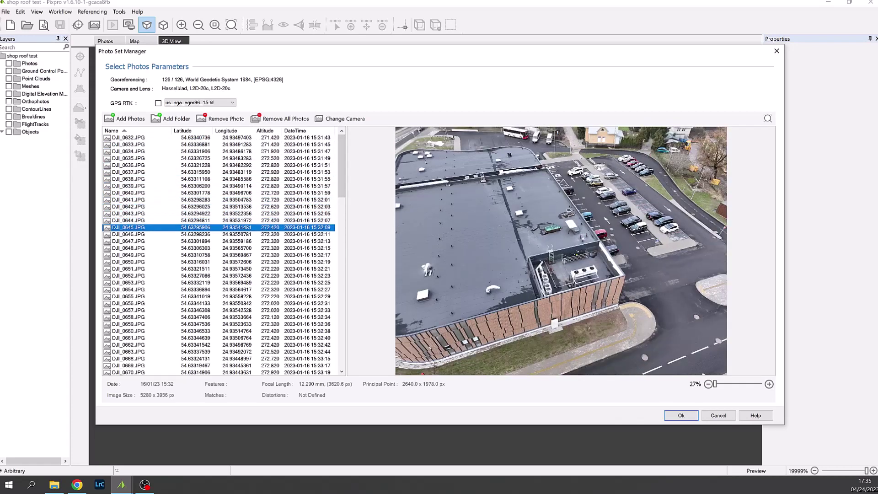
key(Down)
key(Down)
key(Down)
key(Down)
key(Down)
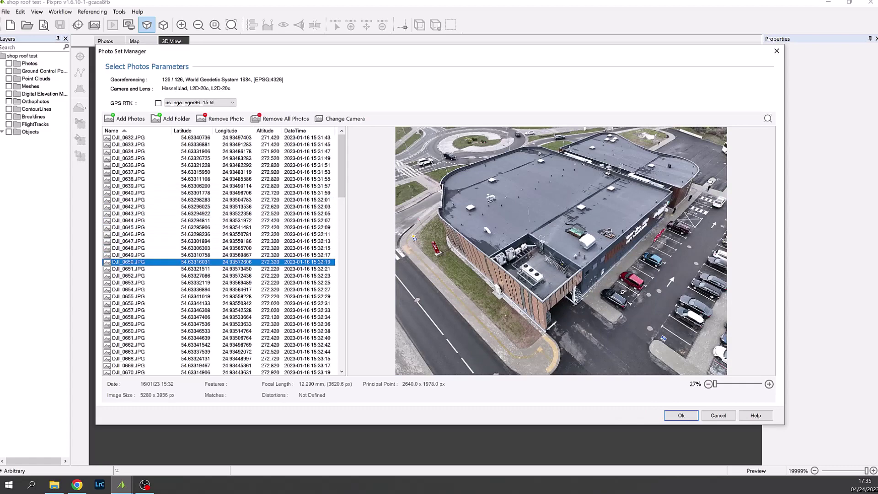
key(Down)
key(Down)
key(Down)
key(Down)
key(Down)
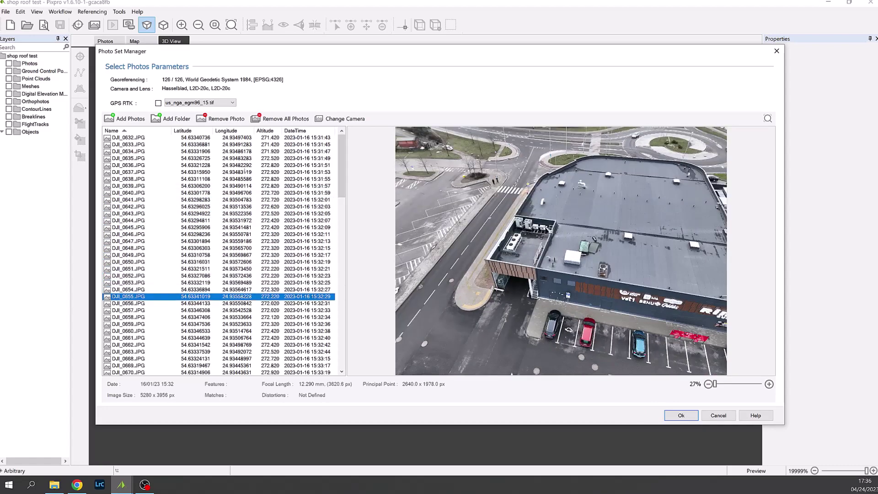
key(Down)
key(Down)
key(Down)
key(Down)
key(Down)
key(Down)
key(Down)
key(Down)
key(Down)
key(Down)
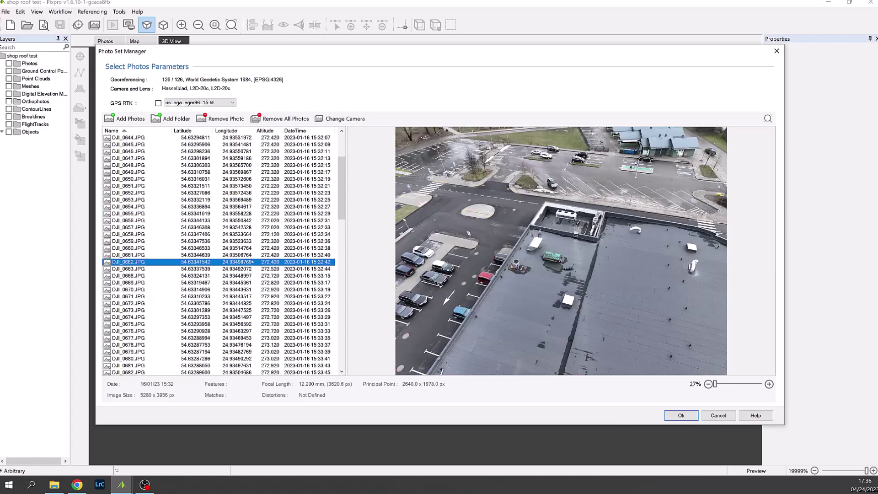
key(Down)
key(Down)
key(Down)
key(Down)
key(Down)
key(Down)
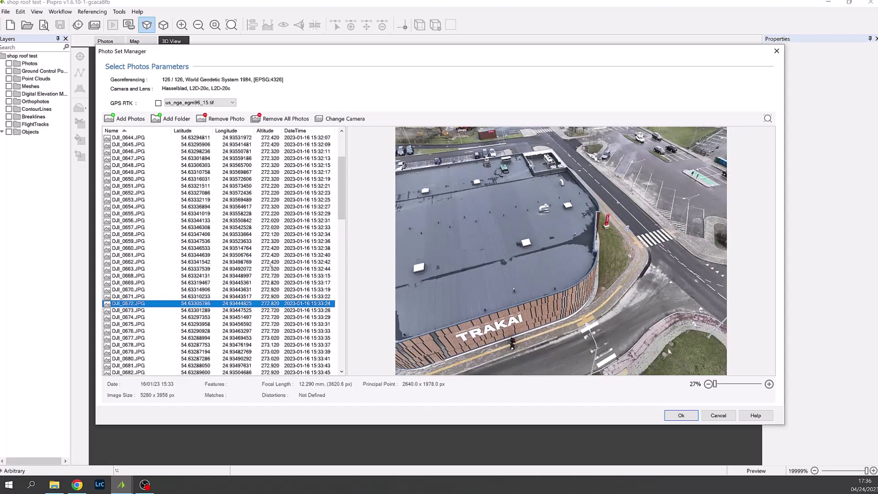
key(Down)
key(Down)
key(Down)
key(Down)
key(Down)
key(Down)
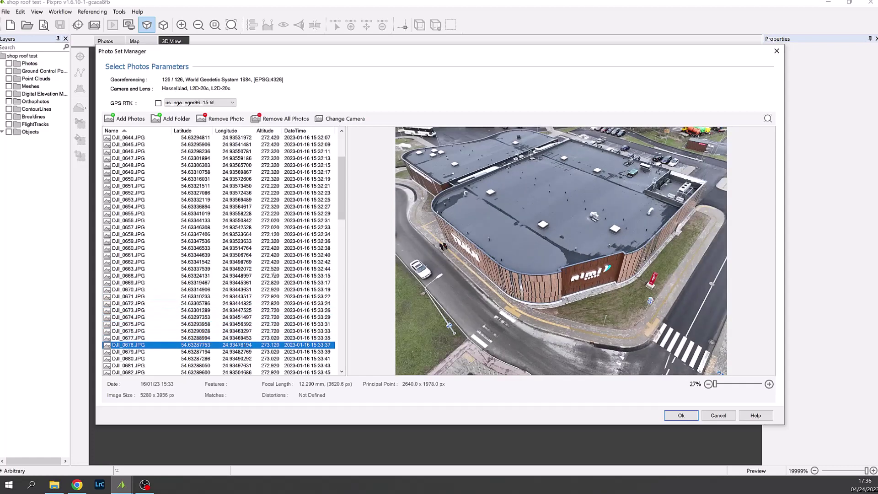
key(Down)
key(Down)
key(Down)
key(Down)
key(Down)
key(Down)
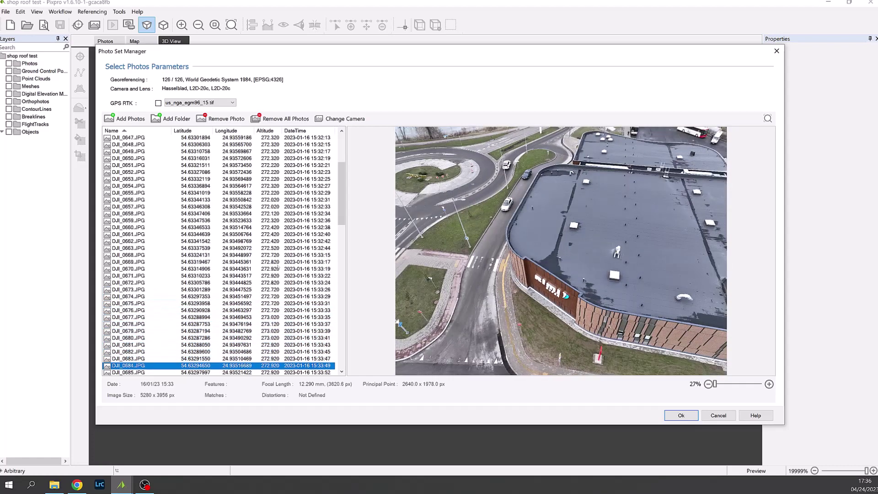
key(Down)
key(Down)
key(Down)
key(Down)
key(Down)
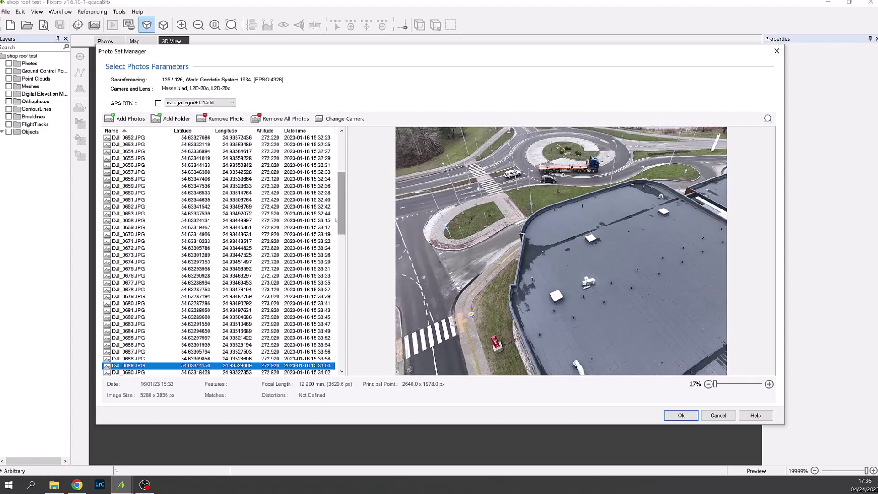
key(Down)
key(Down)
key(Down)
key(Down)
key(Down)
key(Down)
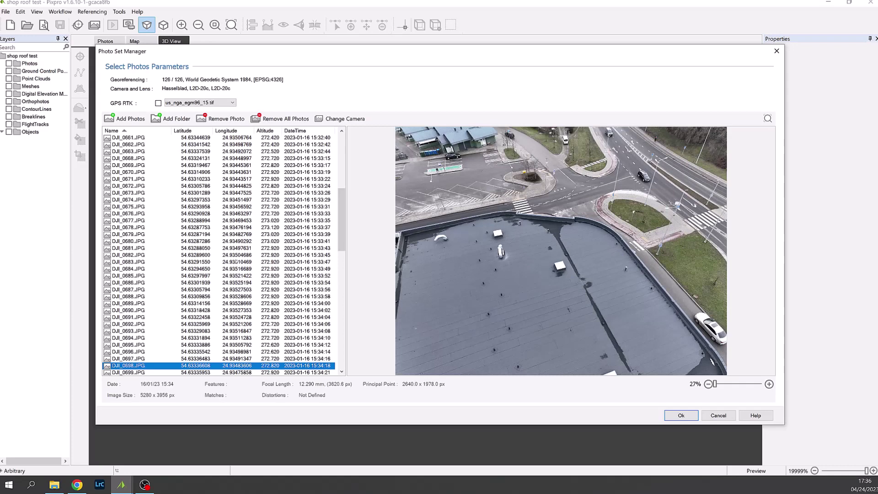
key(Down)
key(Down)
key(Down)
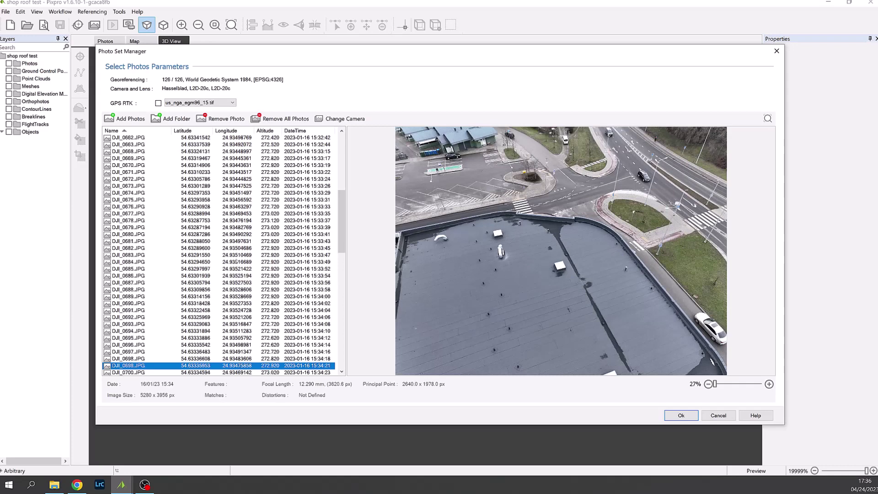
key(Down)
key(Down)
key(Down)
key(Down)
key(Down)
key(Down)
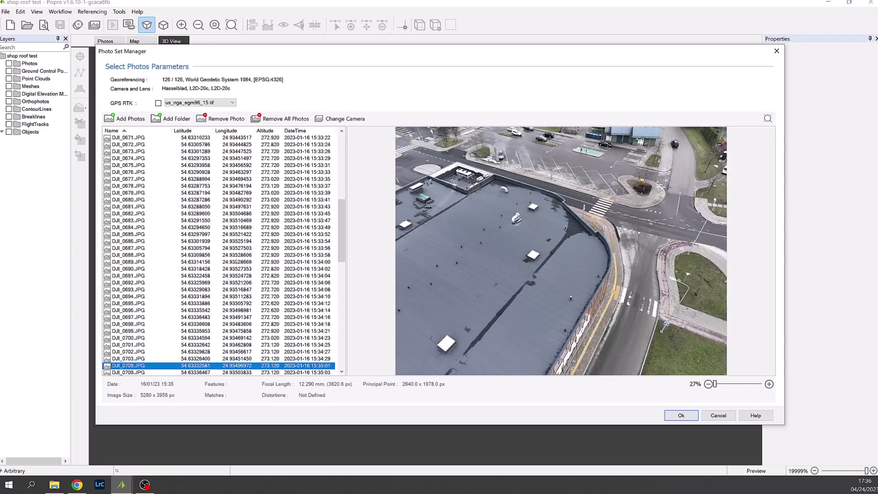
key(Down)
key(Down)
key(Down)
key(Down)
key(Down)
key(Down)
key(Down)
key(Down)
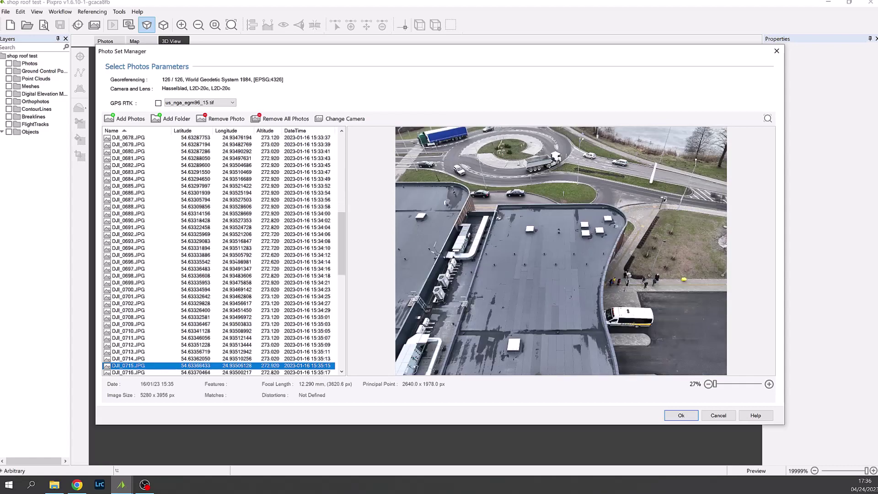
key(Down)
key(Down)
key(Down)
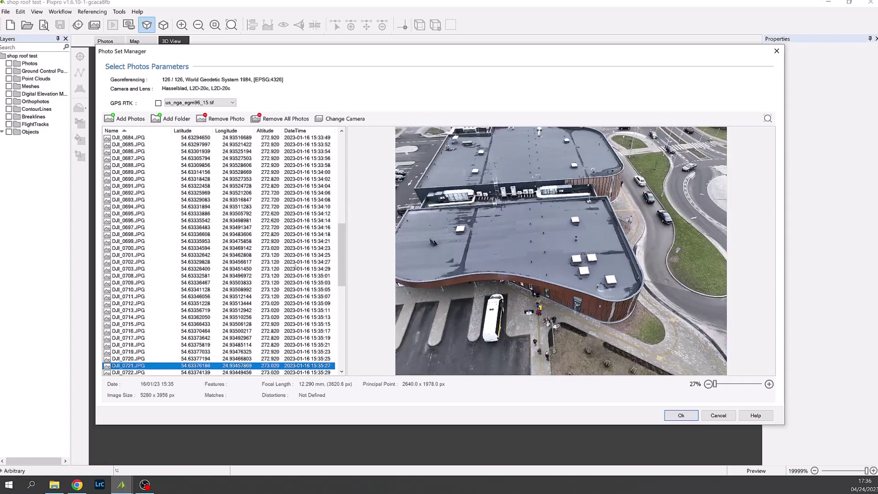
- Accept the photo set and limit the full workflow batch to 3D Structure, Referencing and Generate Dense Point Cloud
click(680, 415)
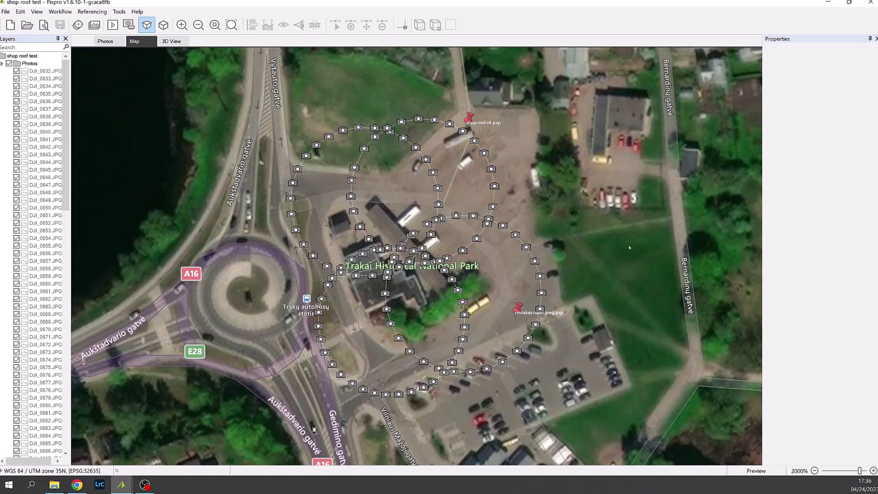
click(60, 11)
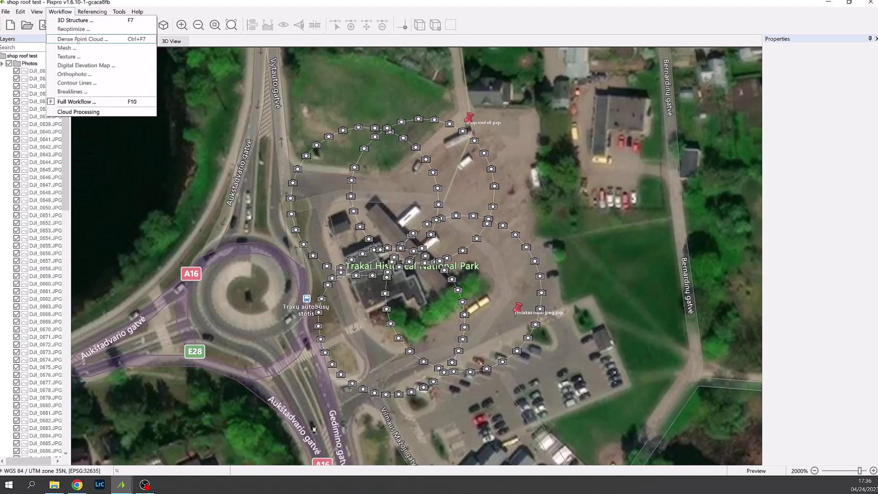
click(89, 101)
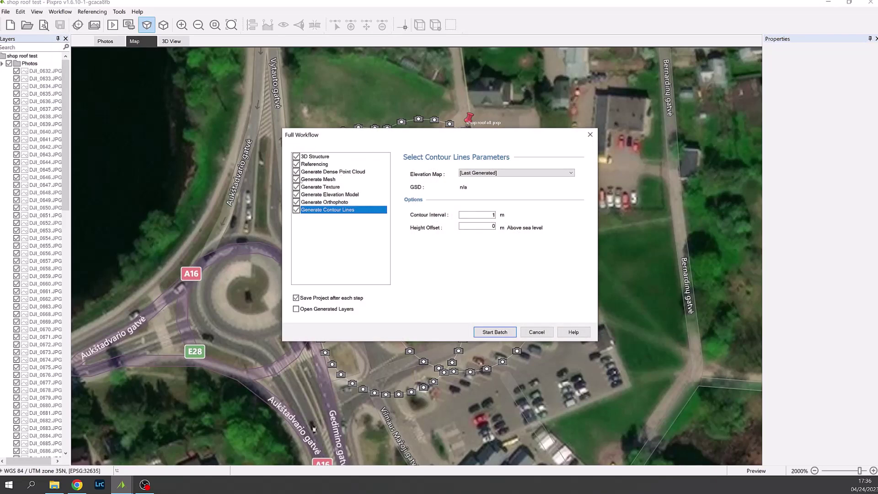
click(296, 180)
click(296, 194)
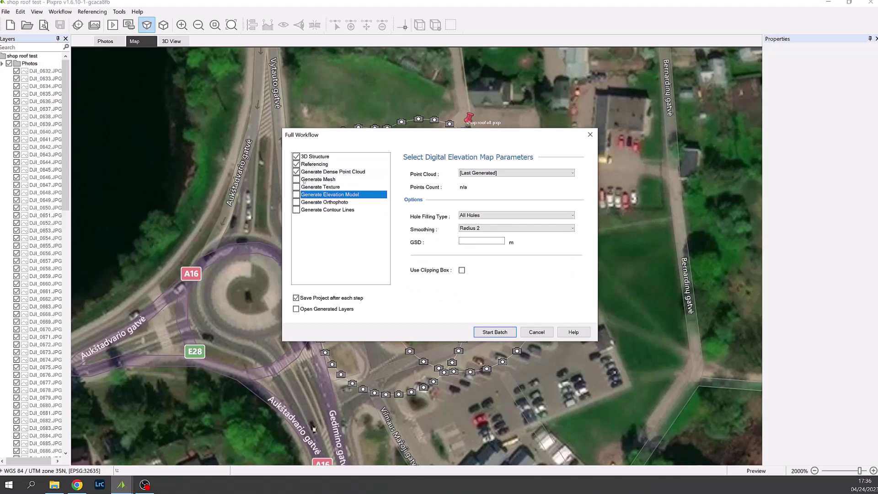
- Review the batch parameters for 3D Structure, Referencing and Generate Dense Point Cloud
click(315, 172)
click(315, 164)
click(315, 156)
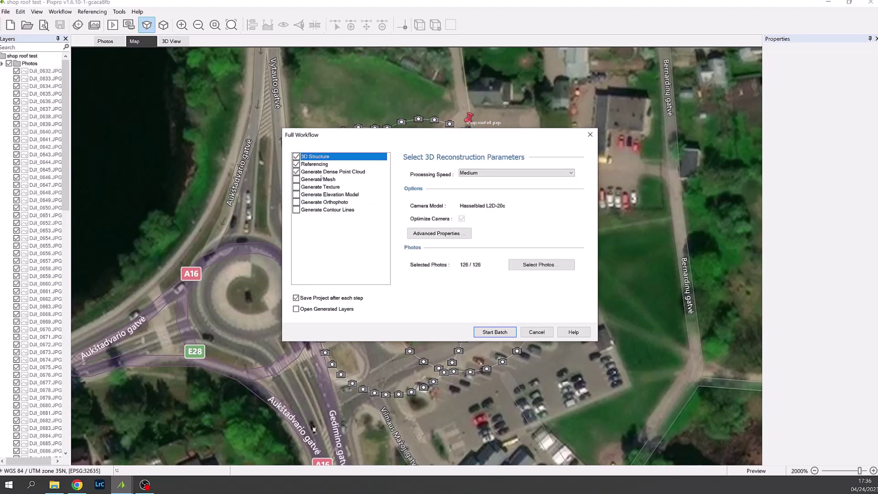
click(321, 172)
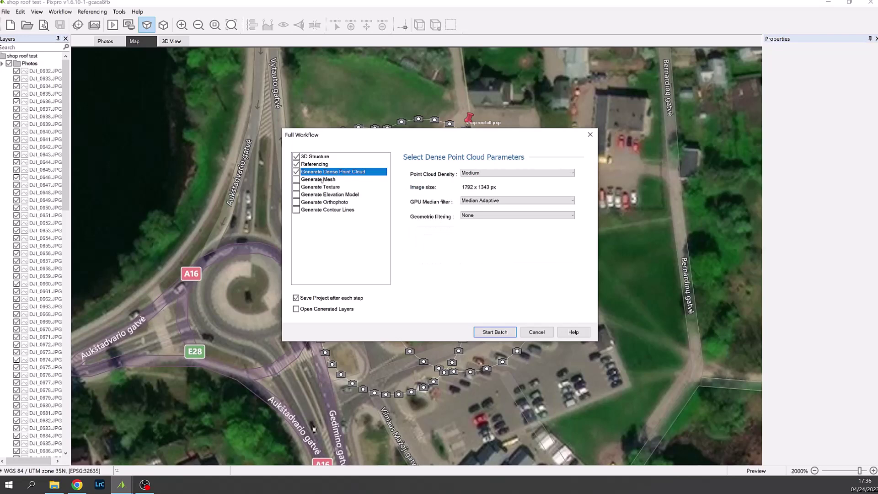
key(Up)
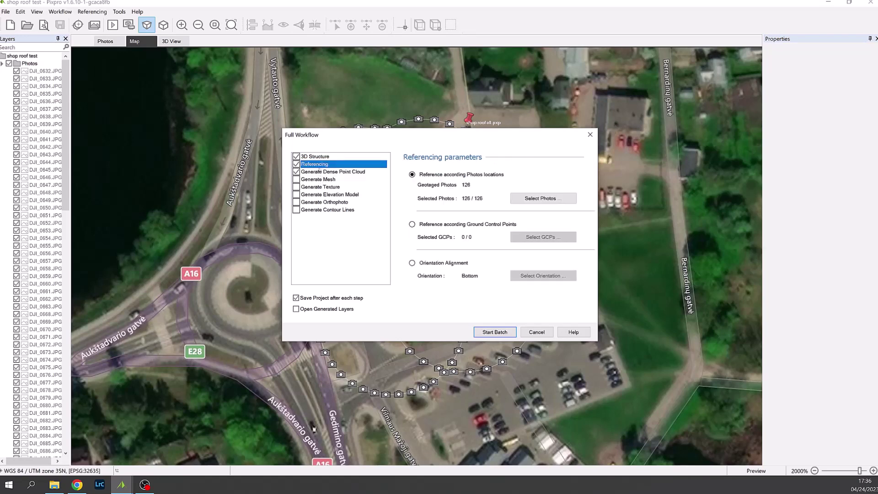
key(Up)
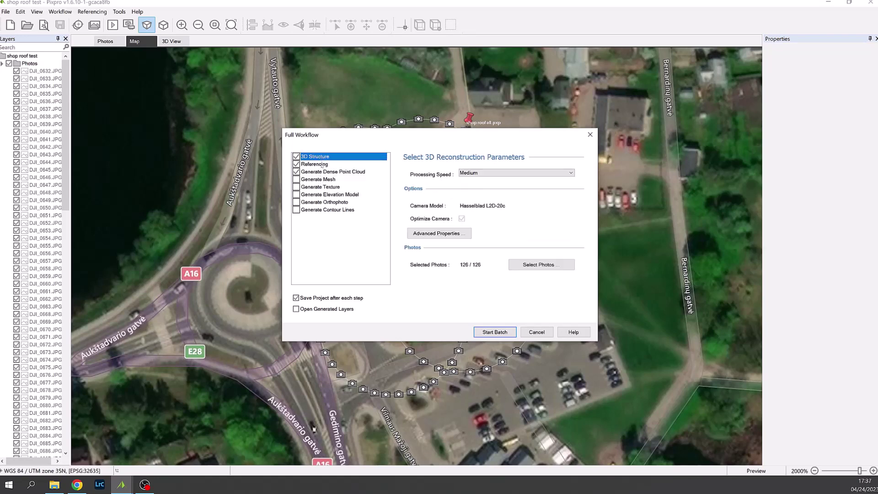
click(322, 164)
click(322, 171)
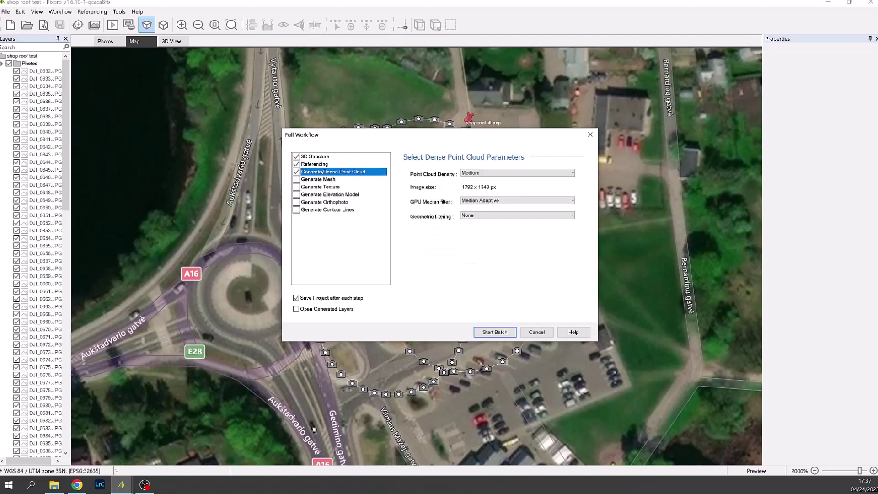
click(498, 332)
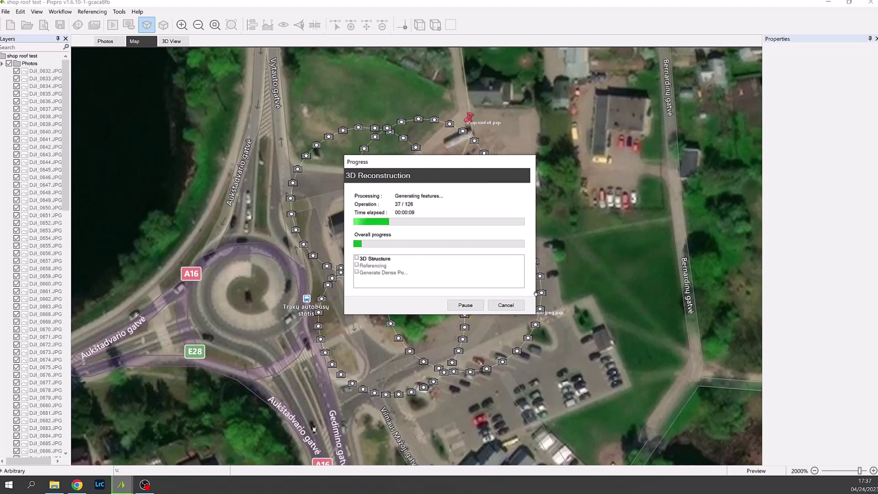
click(514, 305)
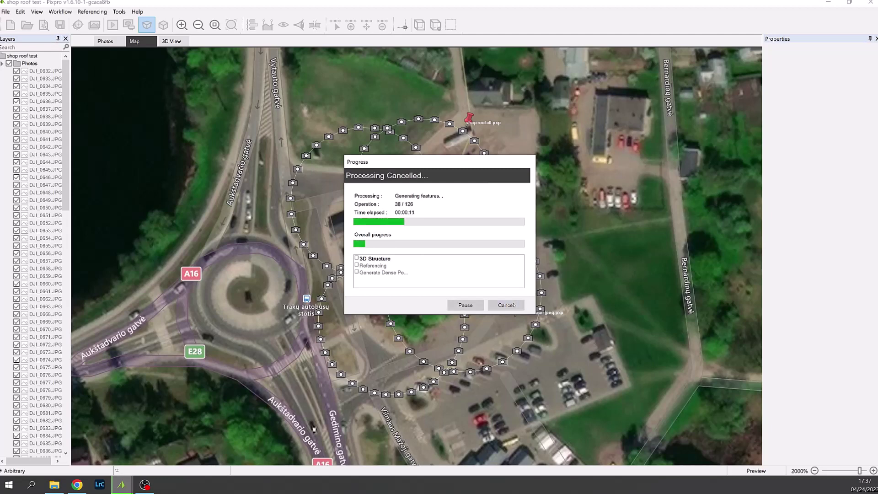
click(488, 276)
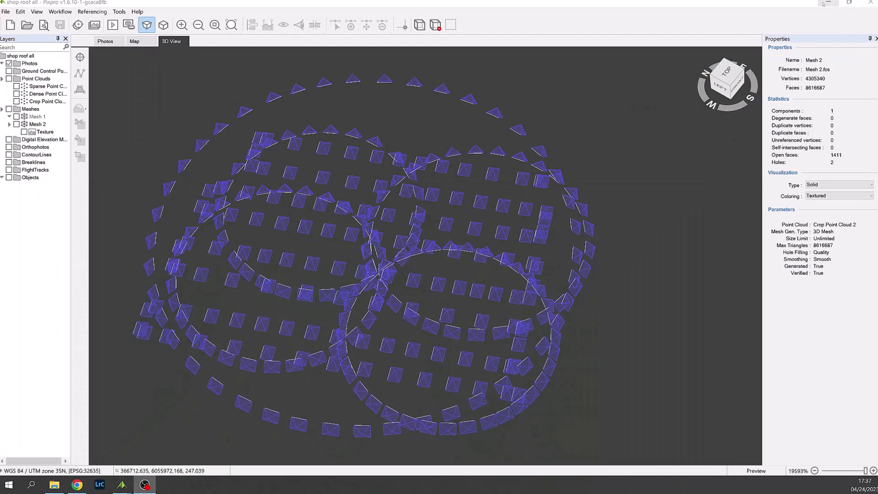
- Display the sparse point cloud of the shop roof all project and hide the photo positions
drag(642, 178, 598, 226)
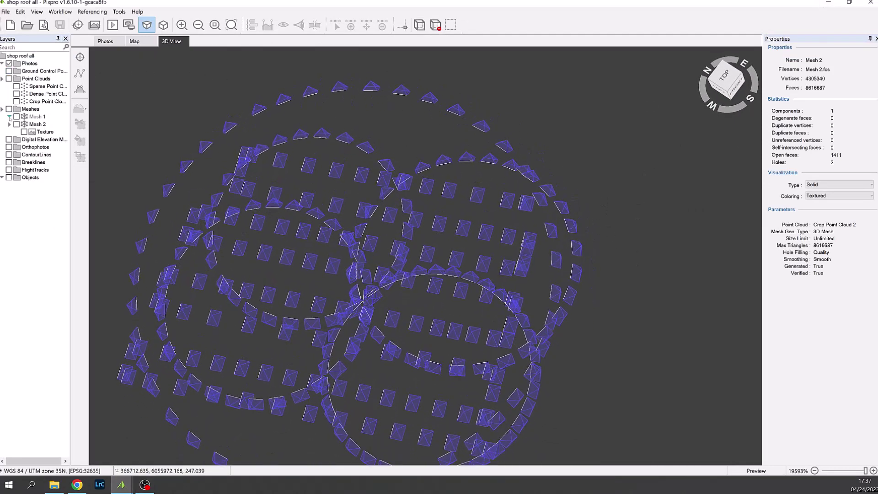
click(16, 86)
drag(636, 278, 630, 256)
middle_drag(597, 206, 604, 164)
drag(659, 225, 661, 214)
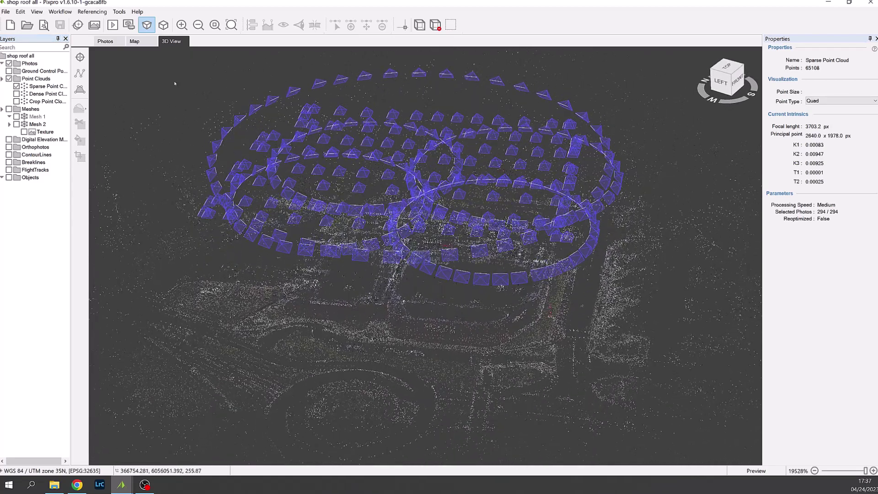
click(9, 63)
middle_drag(552, 289, 562, 259)
mouse_move(561, 259)
mouse_down()
mouse_move(585, 263)
mouse_move(586, 243)
mouse_move(561, 242)
mouse_up()
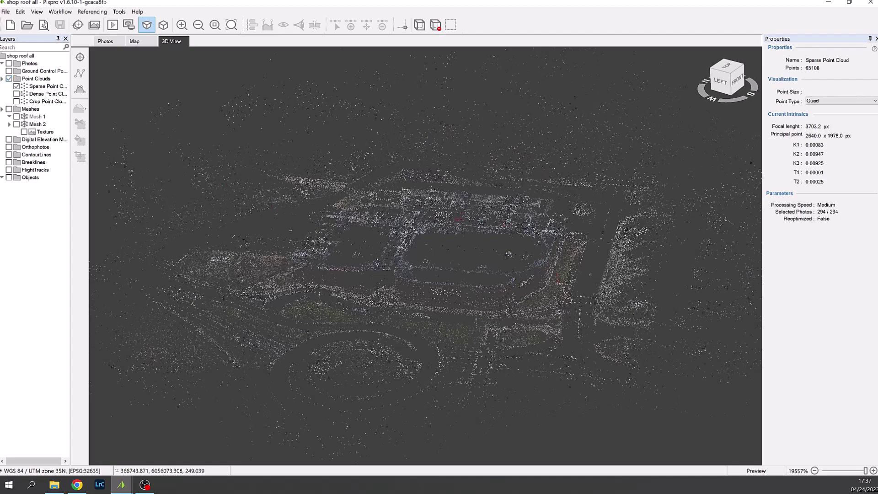
- Display Dense Point Cloud 1 in place of the sparse cloud and examine the shop roof and parking area from several angles
click(17, 94)
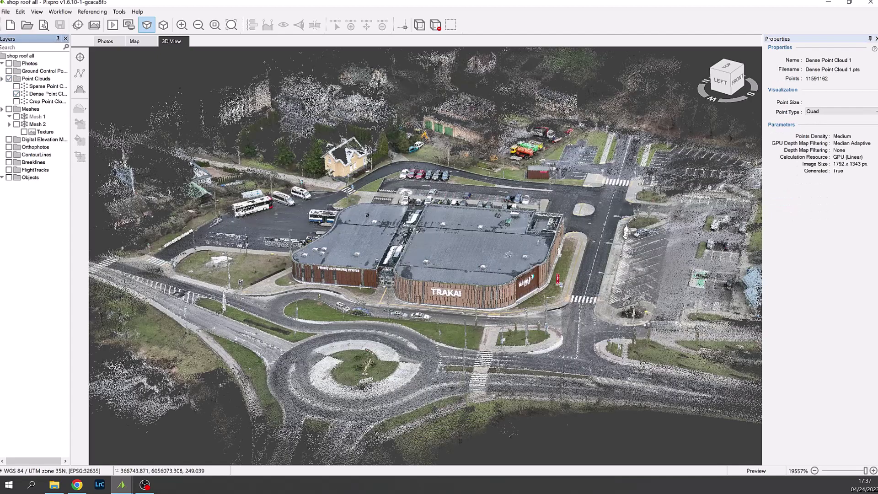
drag(467, 234, 499, 242)
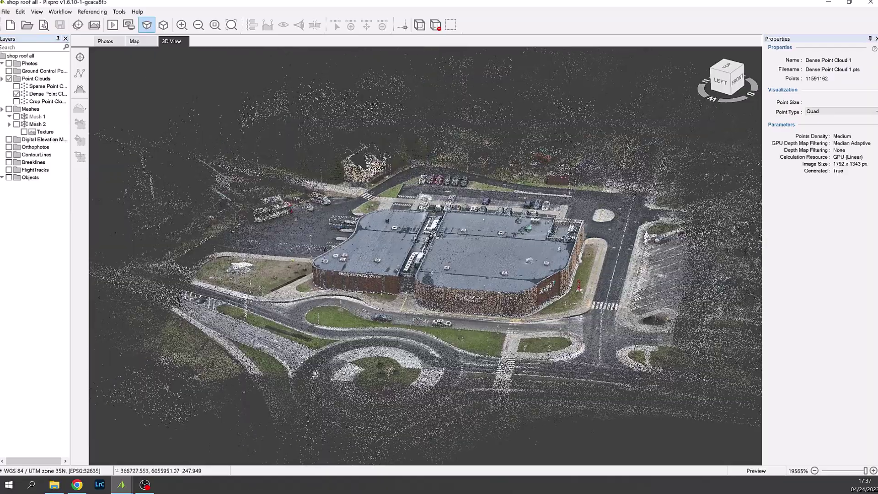
middle_drag(499, 242, 499, 283)
drag(504, 313, 486, 300)
scroll(451, 239, up, 5)
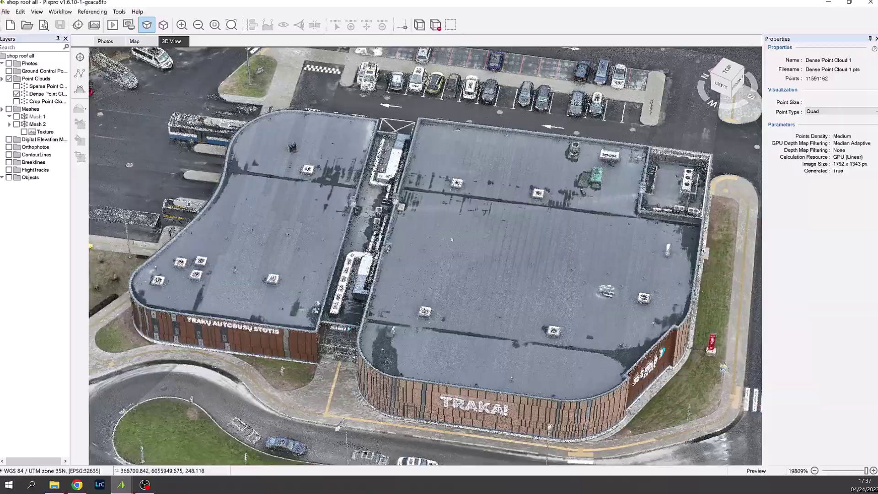
drag(452, 239, 453, 297)
middle_drag(537, 212, 453, 347)
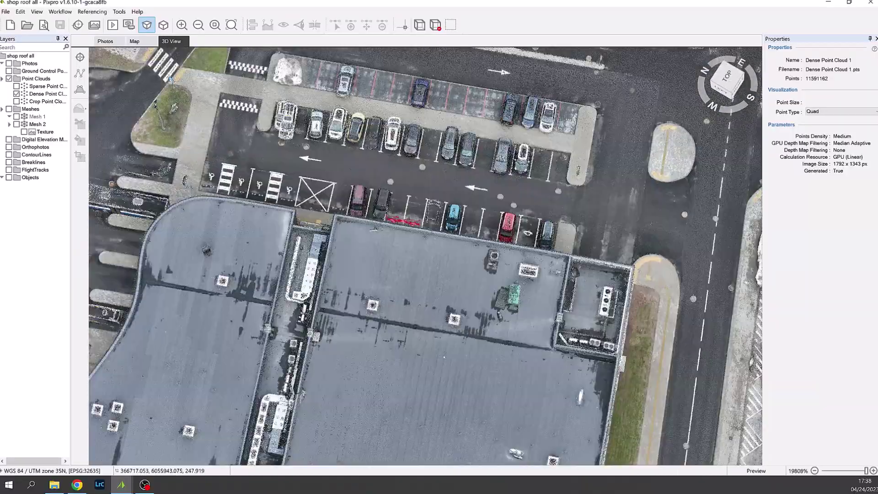
middle_drag(432, 389, 457, 334)
drag(430, 397, 427, 348)
middle_drag(427, 348, 490, 233)
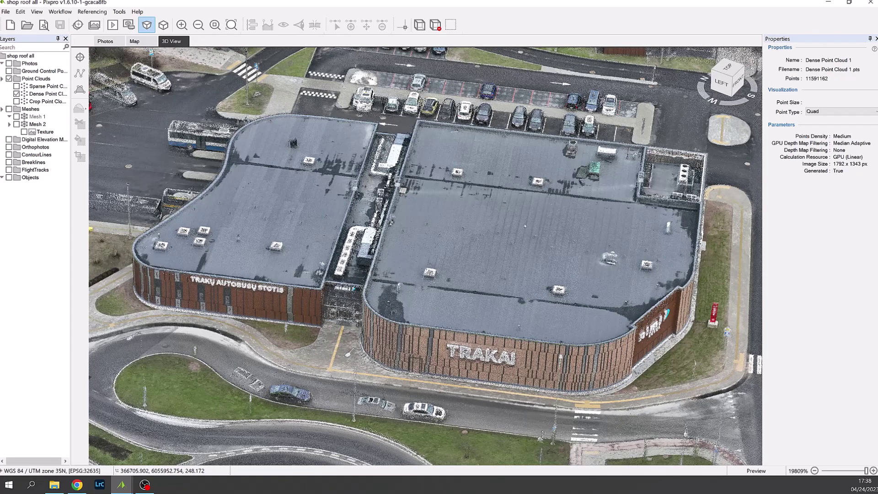
drag(491, 212, 485, 327)
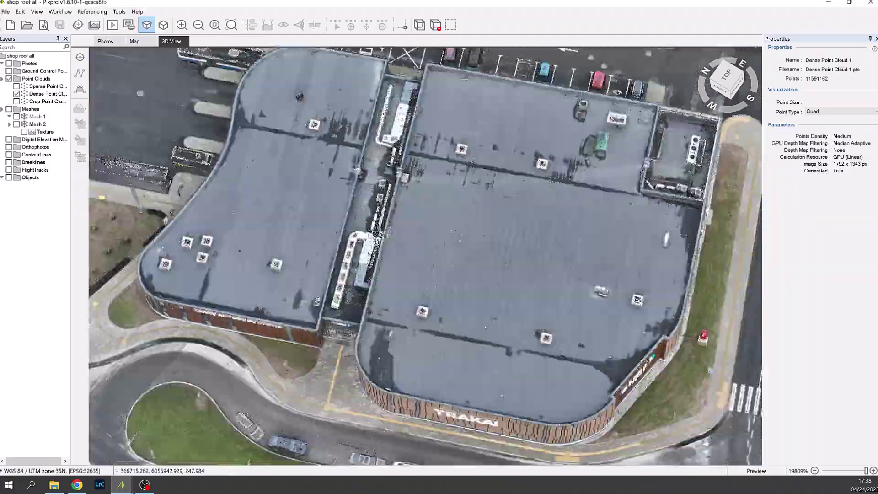
- Set a clipping box around the dense cloud and shrink it around the shop to about 99 m long and 97 m wide
scroll(485, 327, down, 5)
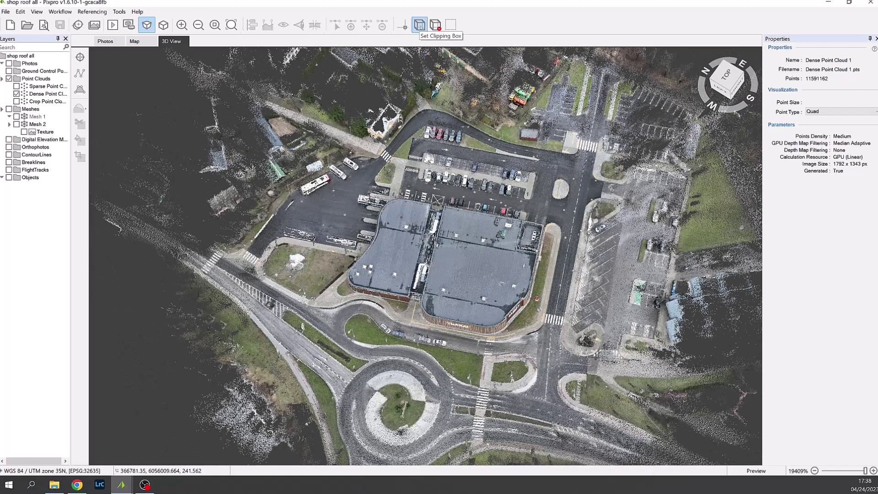
click(419, 25)
scroll(509, 237, down, 4)
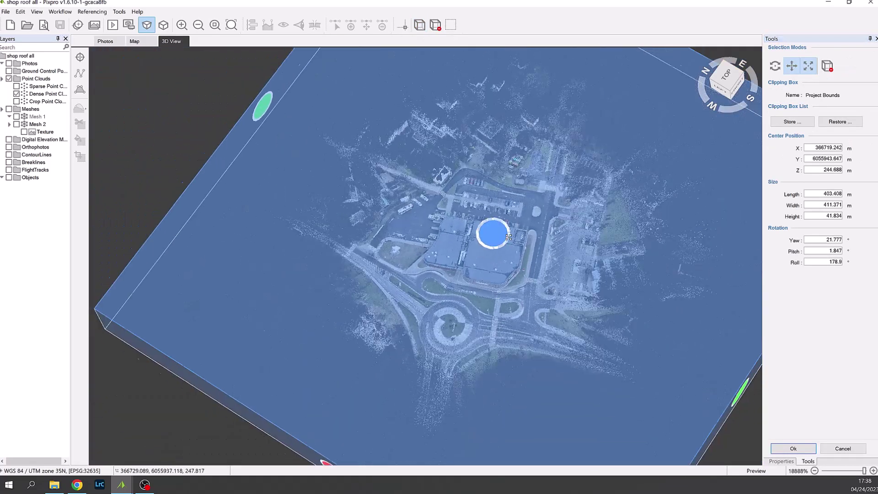
drag(508, 237, 466, 353)
drag(734, 350, 526, 344)
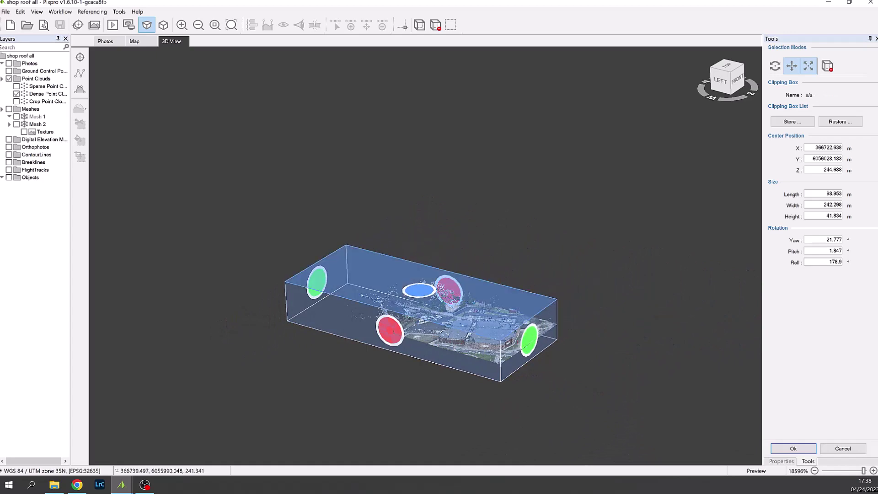
drag(317, 282, 440, 311)
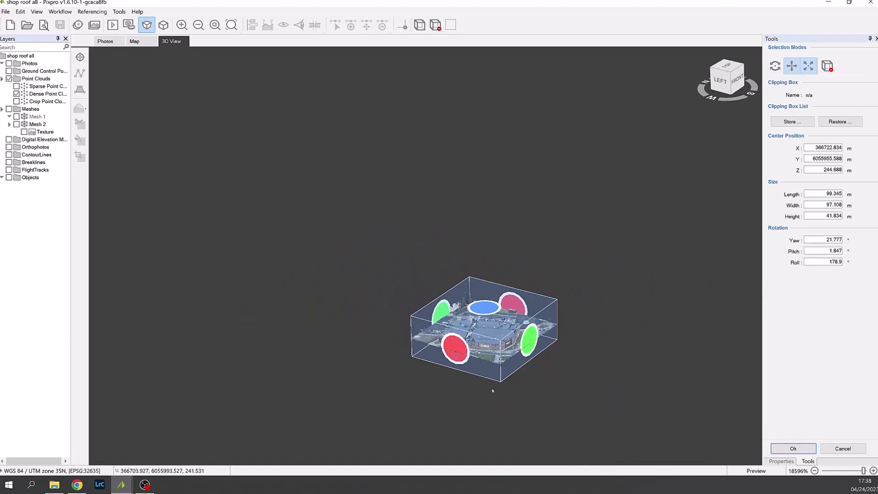
- Rotate the clipping box to line up with the shop building, at a yaw of about 0.6°
scroll(508, 383, up, 6)
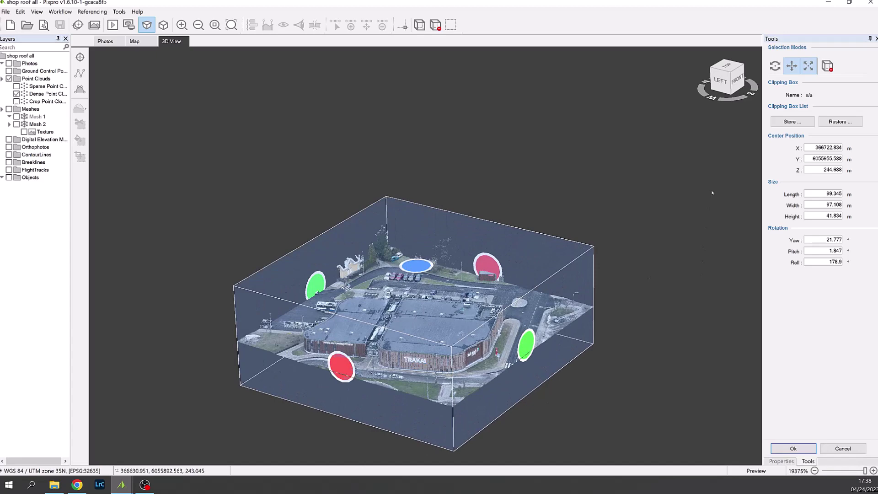
middle_drag(700, 282, 712, 193)
middle_drag(645, 172, 685, 213)
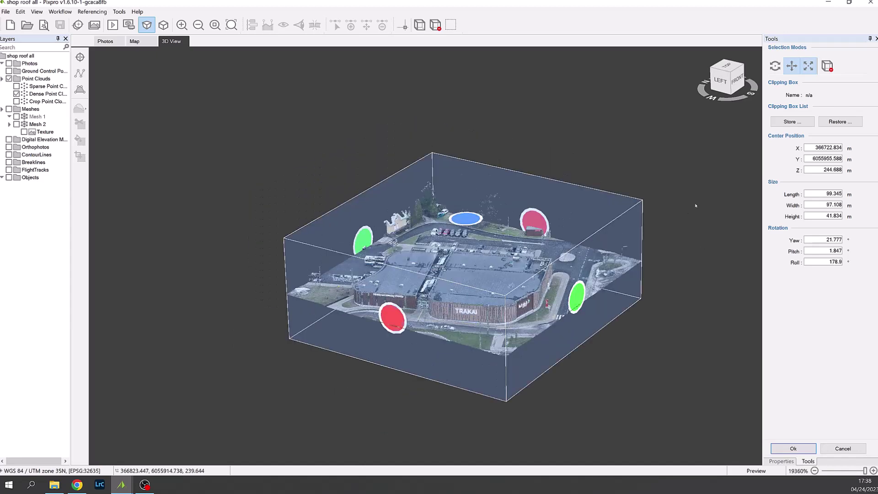
click(775, 67)
drag(507, 346, 642, 297)
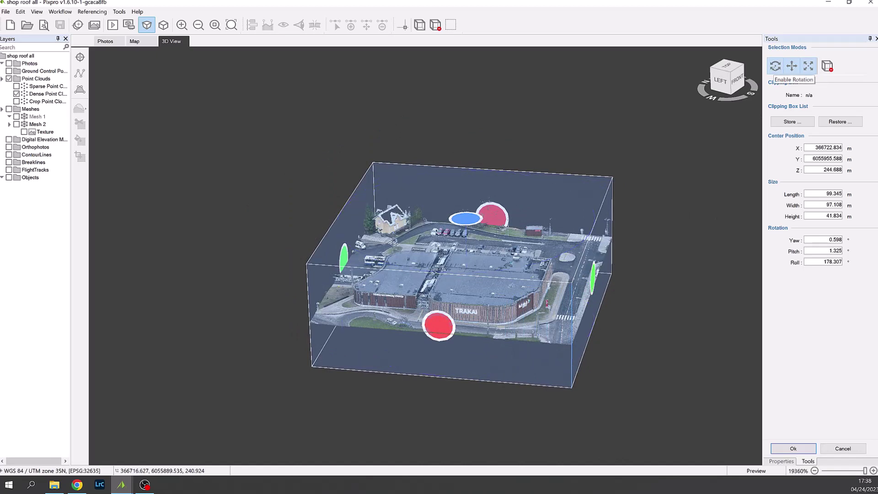
- Tighten the sides of the clipping box around the shop to about 62 m long and 79 m wide
drag(675, 224, 666, 329)
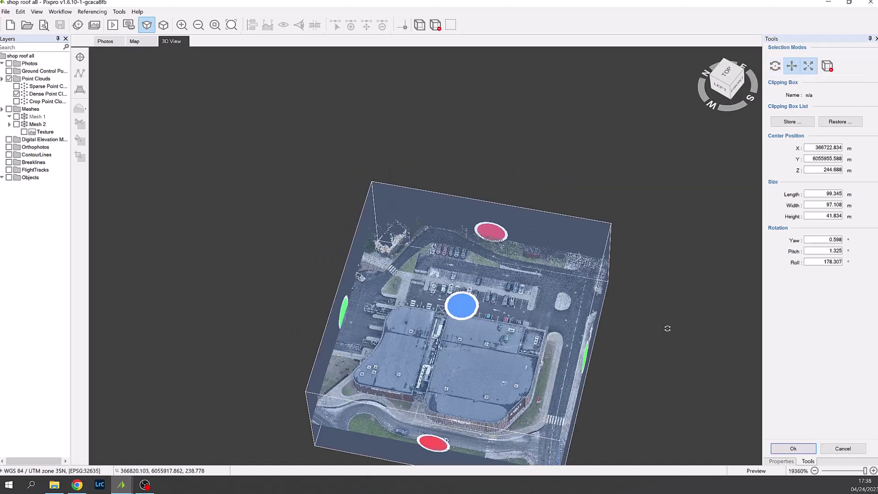
drag(491, 231, 488, 305)
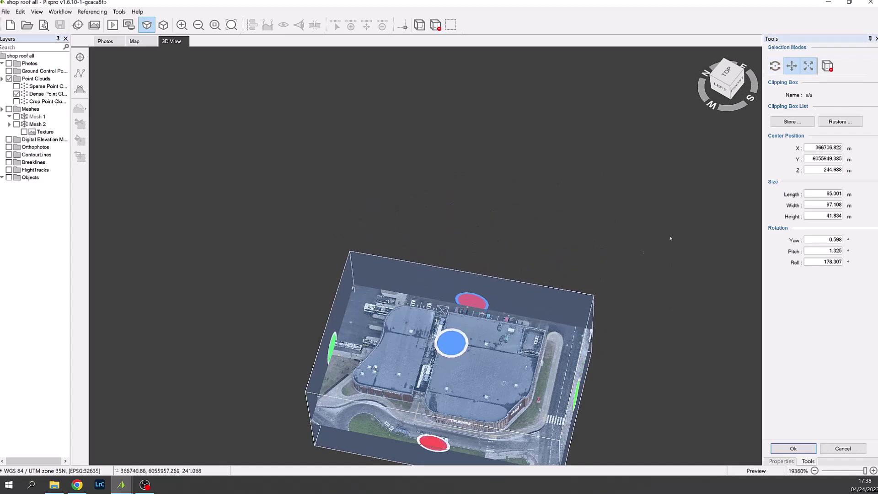
middle_drag(672, 222, 648, 168)
drag(408, 389, 422, 385)
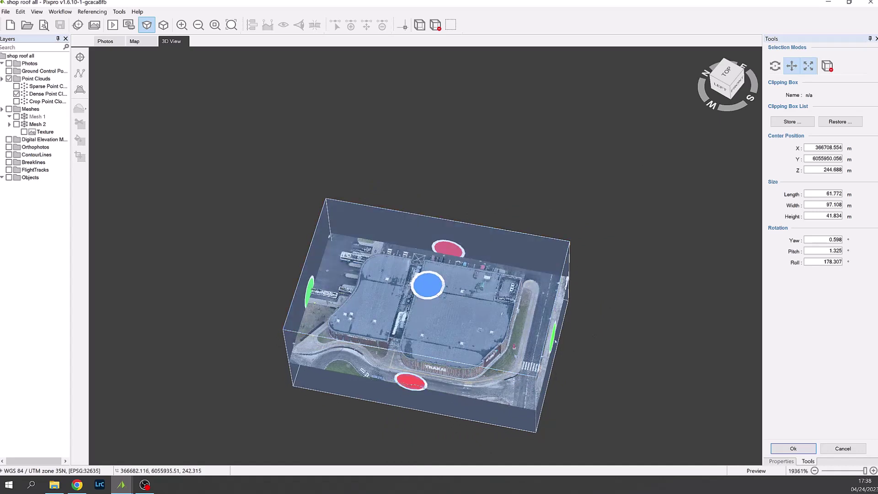
drag(552, 336, 528, 329)
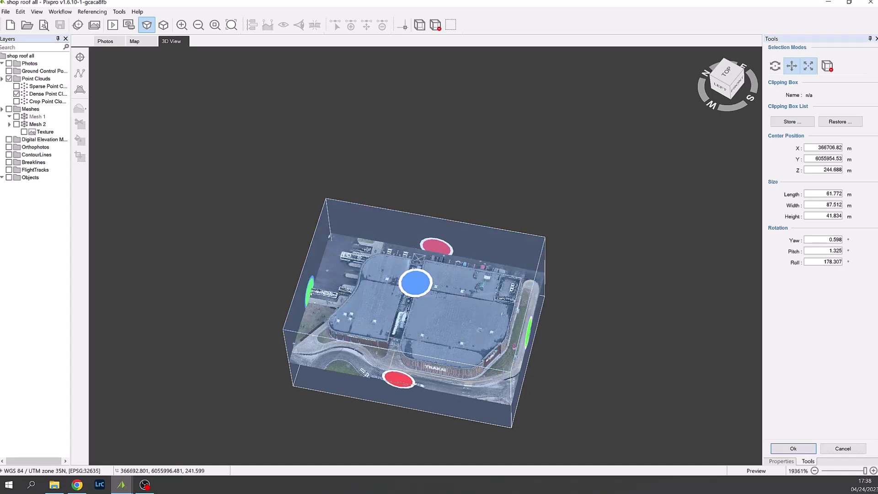
drag(310, 292, 330, 295)
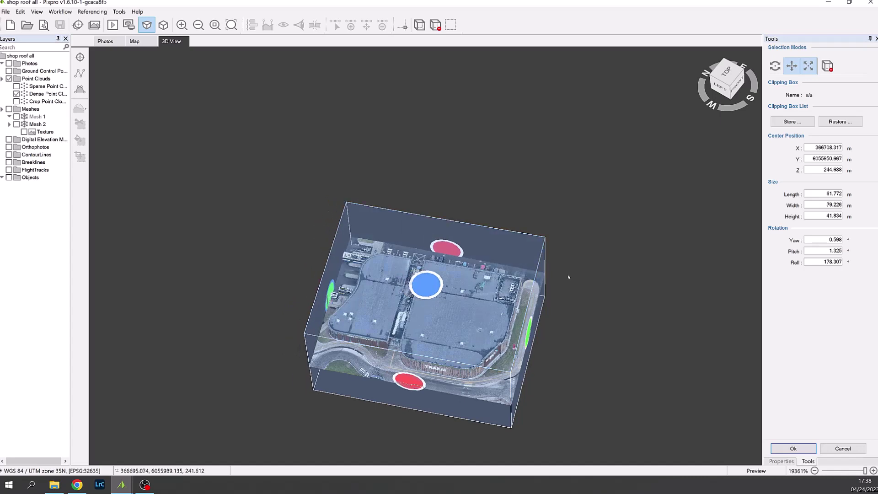
- Reduce the clipping box height to about 20 m and accept the box
middle_drag(623, 243, 610, 77)
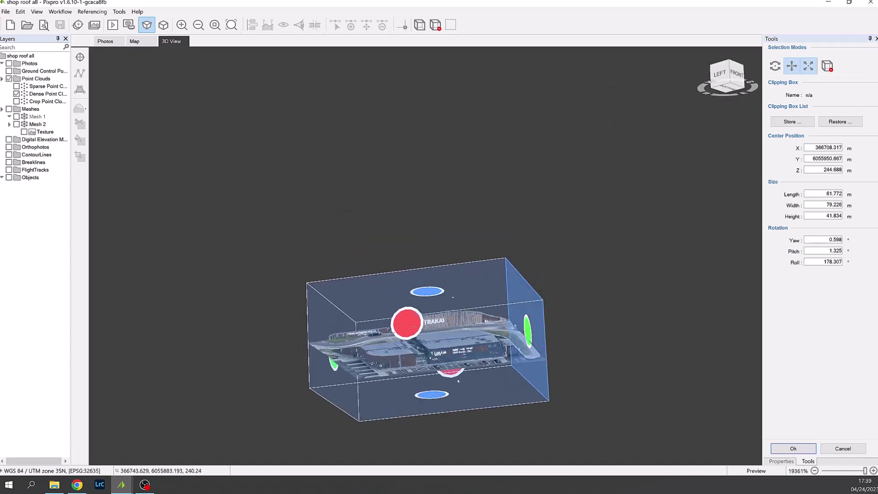
drag(458, 380, 458, 355)
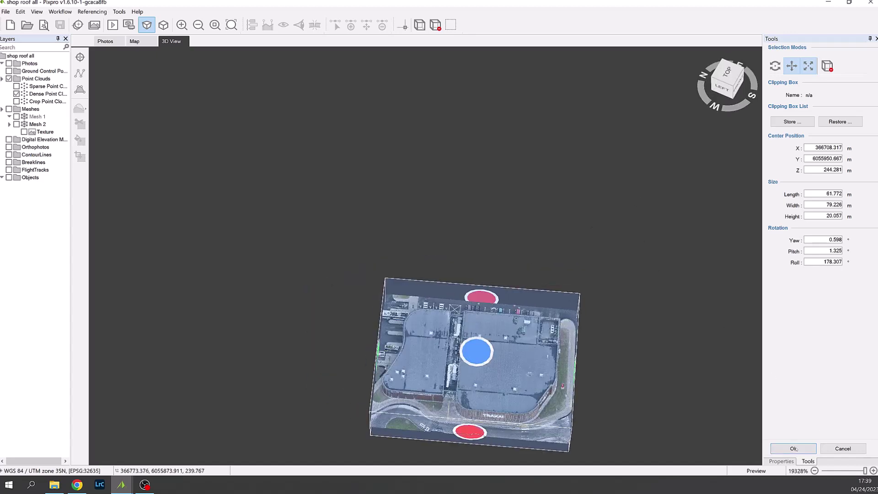
click(794, 449)
- Check the clipped shop building and crop Dense Point Cloud 1 to the clipping box
middle_drag(592, 309, 614, 211)
drag(652, 214, 623, 345)
scroll(618, 262, up, 5)
scroll(618, 261, down, 5)
drag(618, 262, 471, 120)
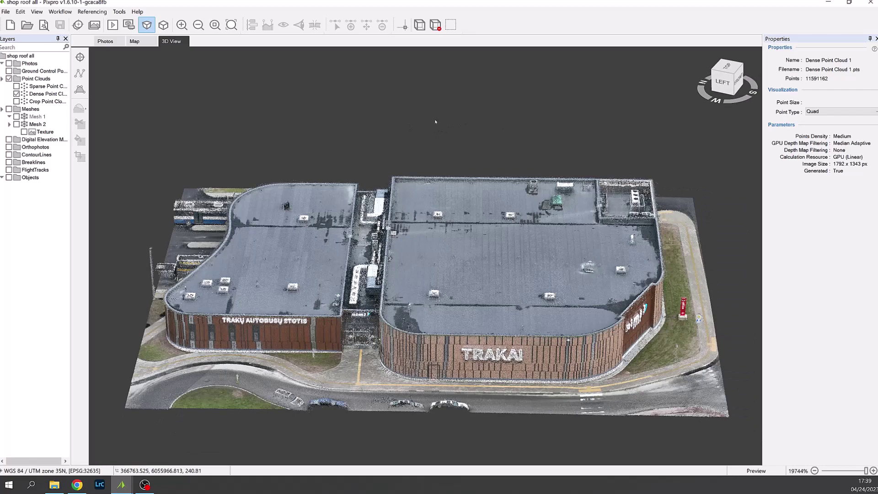
middle_drag(366, 122, 362, 102)
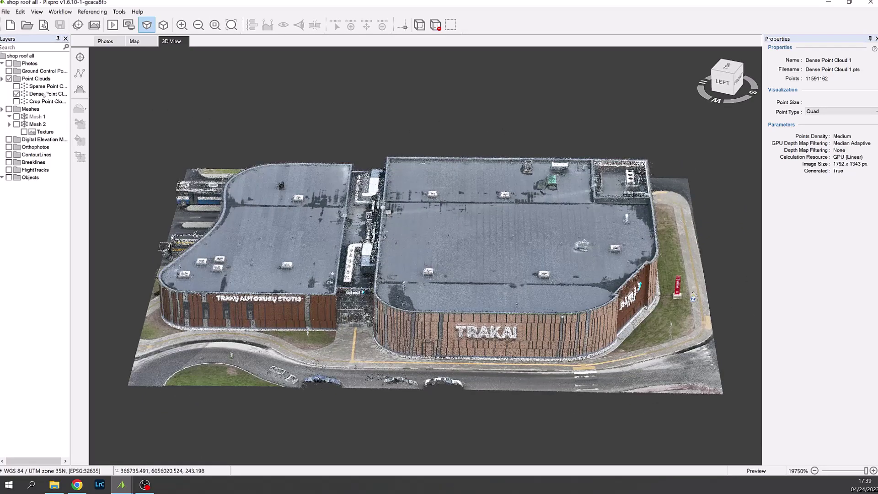
right_click(44, 95)
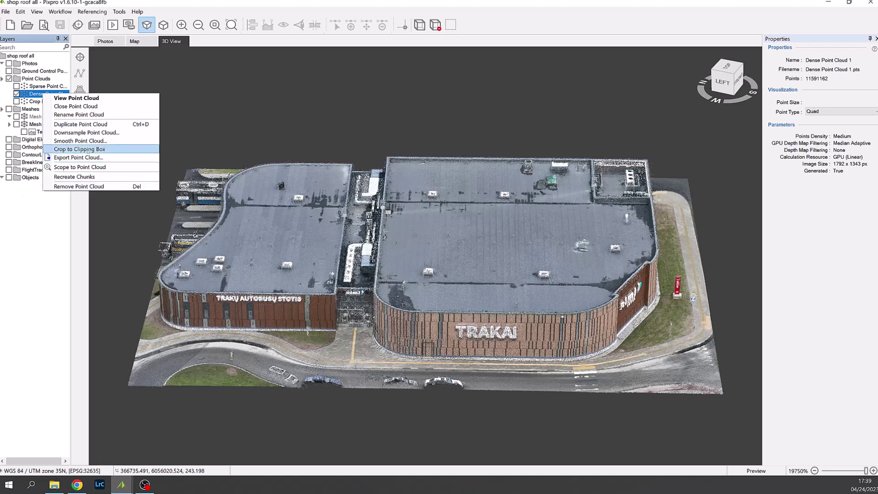
click(100, 151)
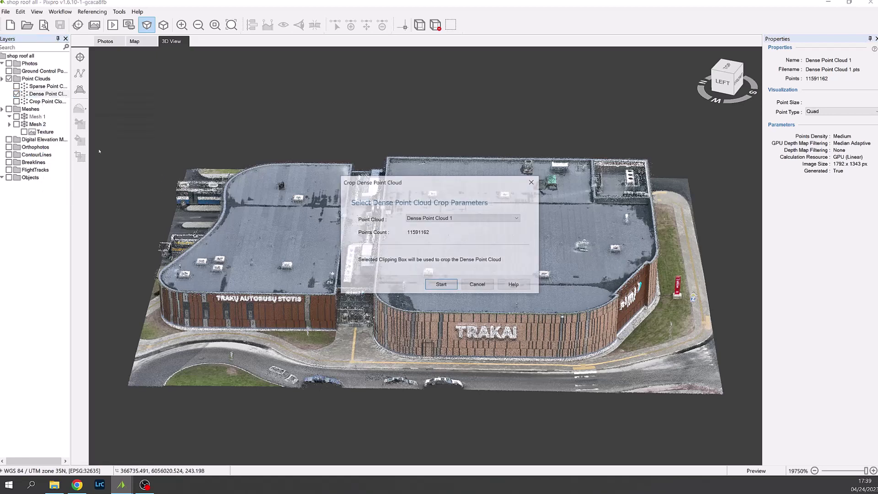
click(442, 284)
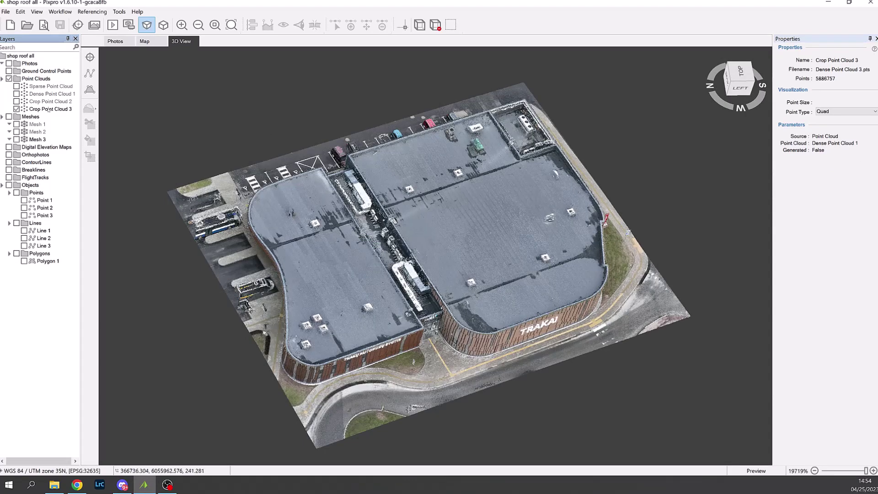
- Set up a 3D mesh generation from Crop Point Cloud 3 with the size limited to 50000 triangles
click(46, 109)
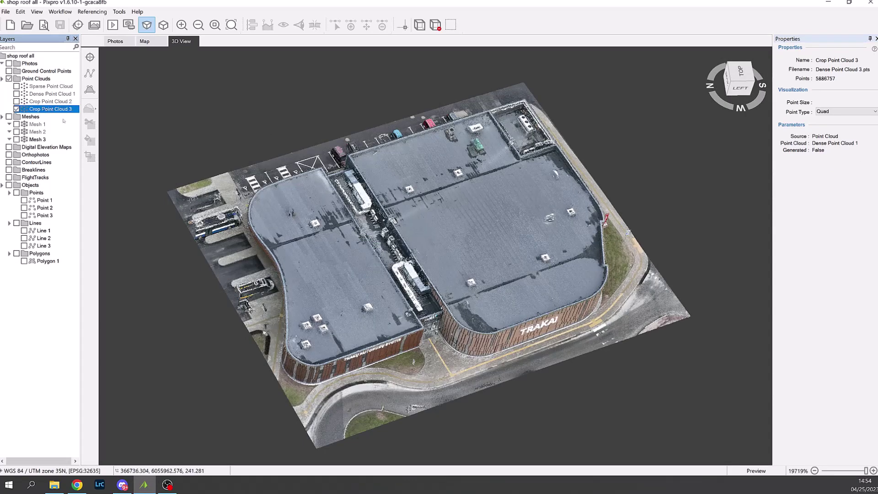
mouse_move(446, 313)
mouse_down()
mouse_move(412, 245)
mouse_move(400, 274)
mouse_move(412, 305)
mouse_up()
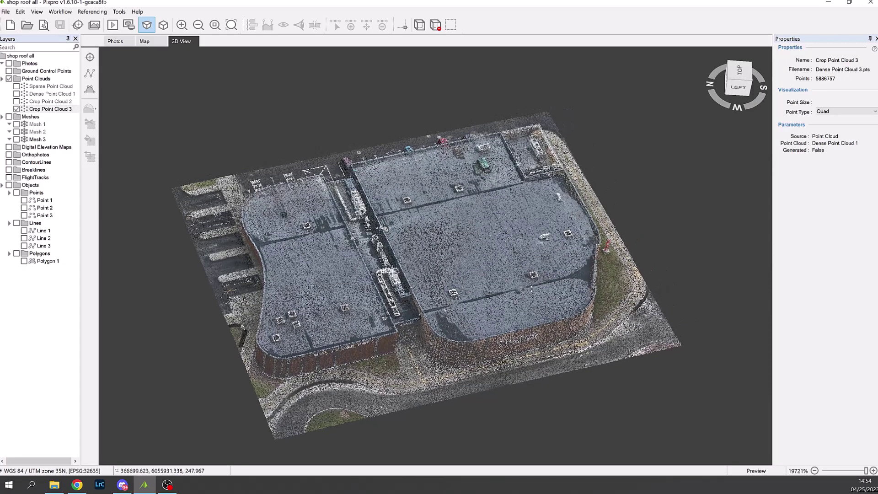
right_click(27, 117)
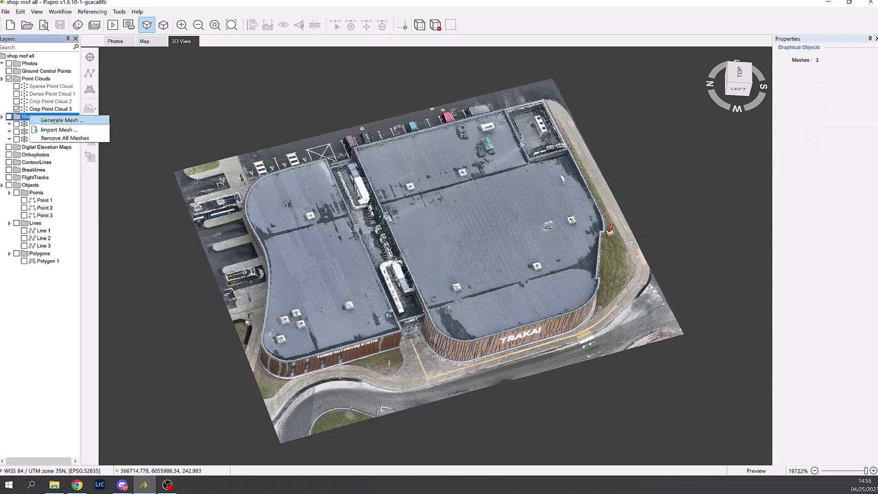
click(55, 121)
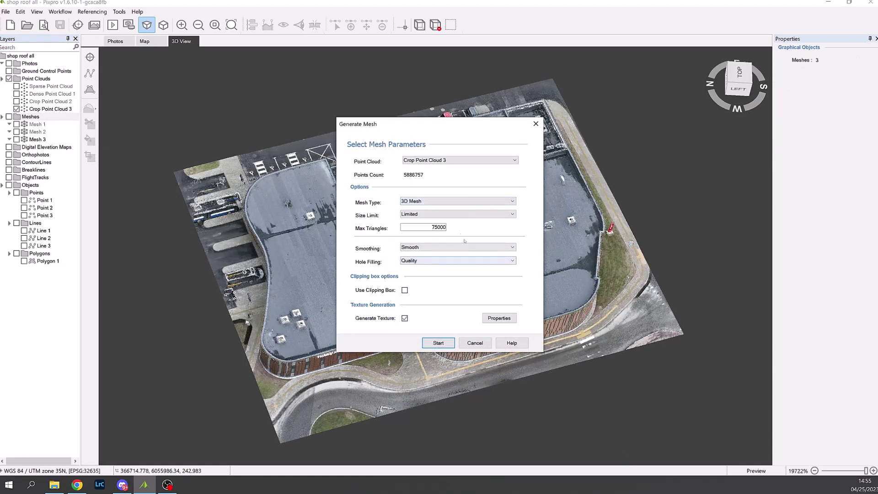
double_click(429, 225)
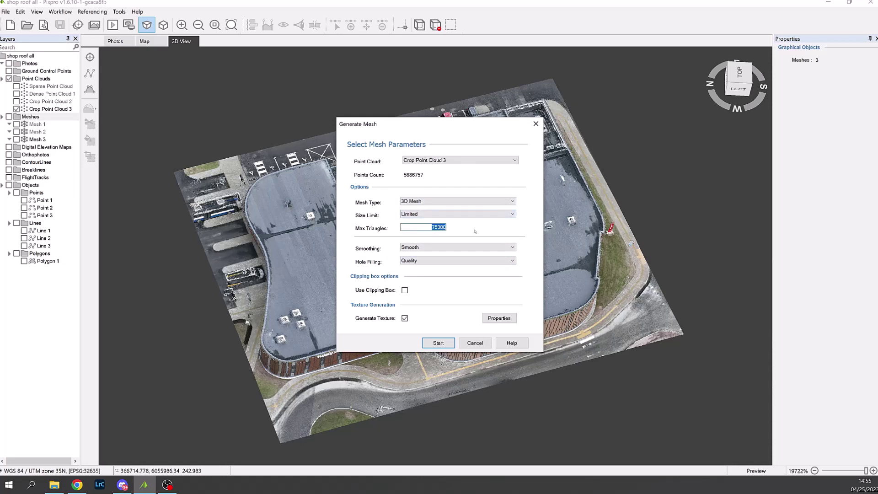
text(5)
- Set the mesh texture size to 4096 x 4096 pixels and start the mesh generation
click(503, 319)
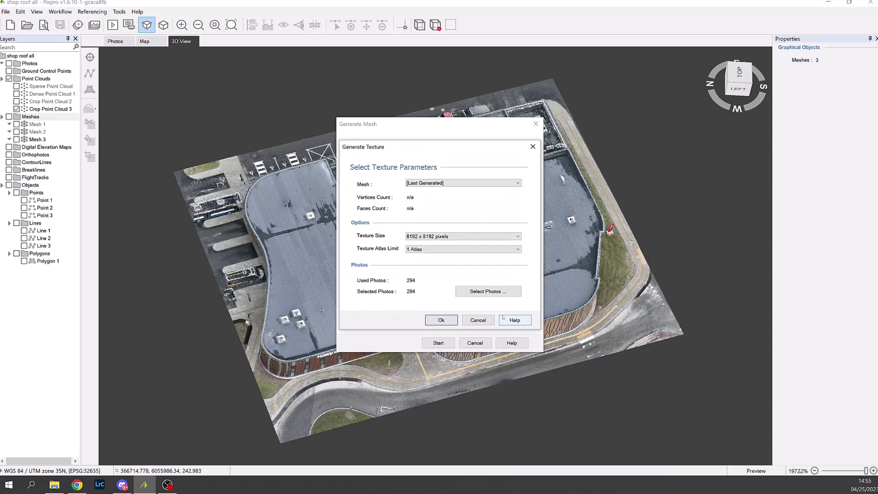
click(439, 236)
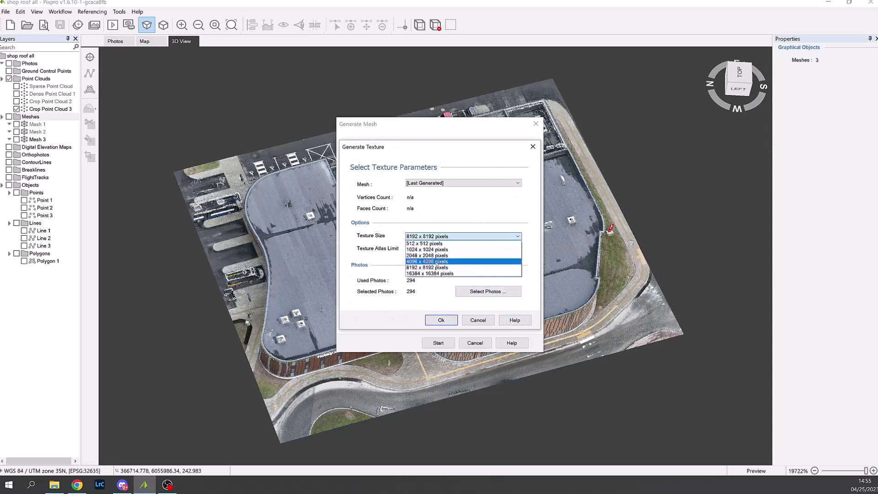
click(436, 261)
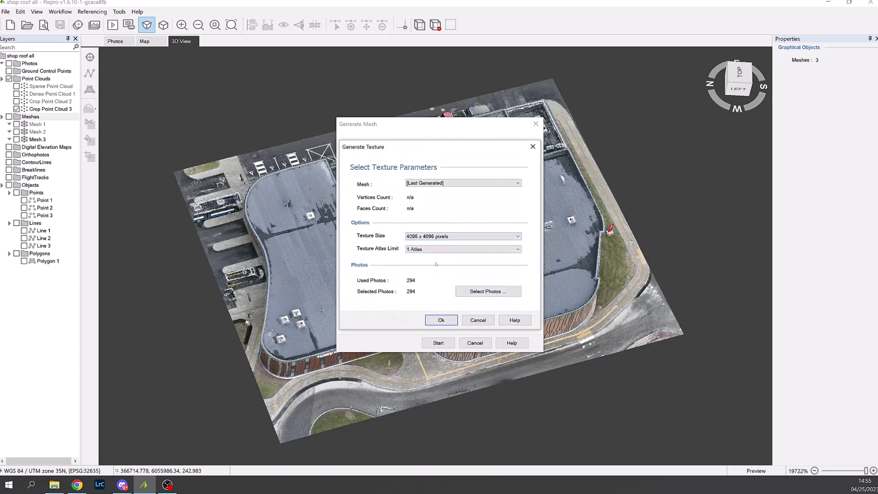
click(442, 320)
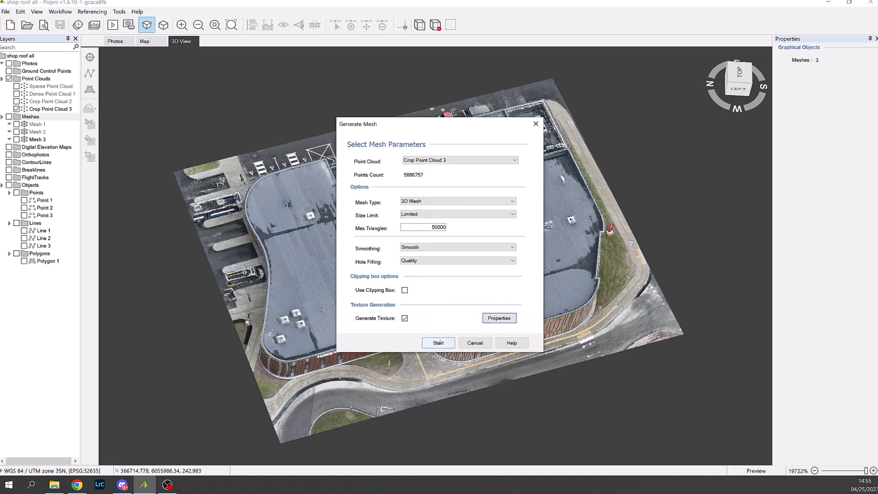
click(438, 343)
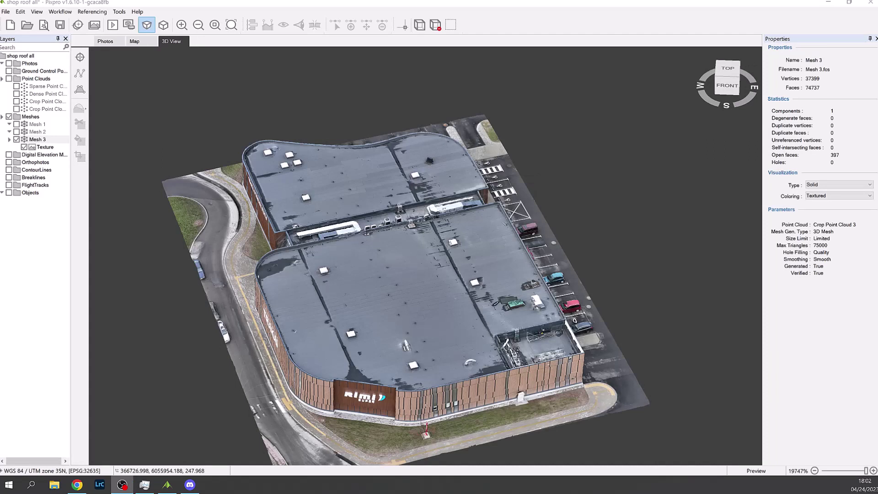
- Draw a line along the outer white marking of the crossed-out parking bay and check its sightline length
drag(479, 357, 511, 273)
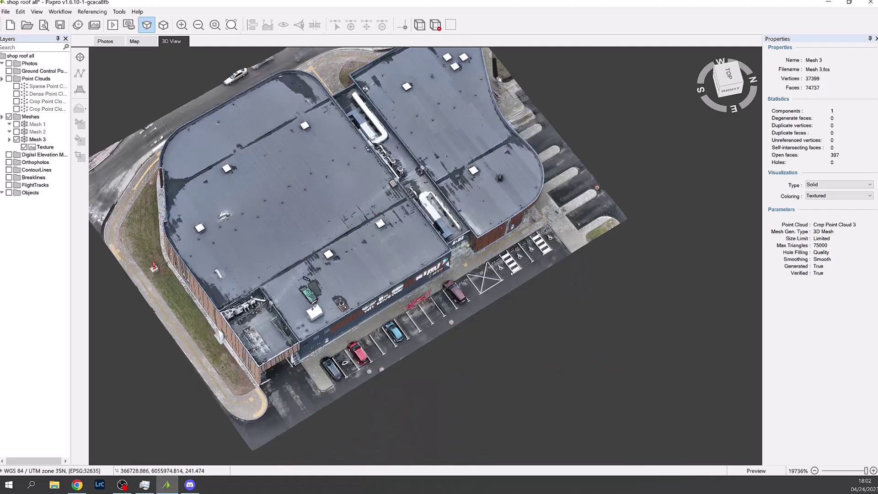
scroll(501, 290, up, 10)
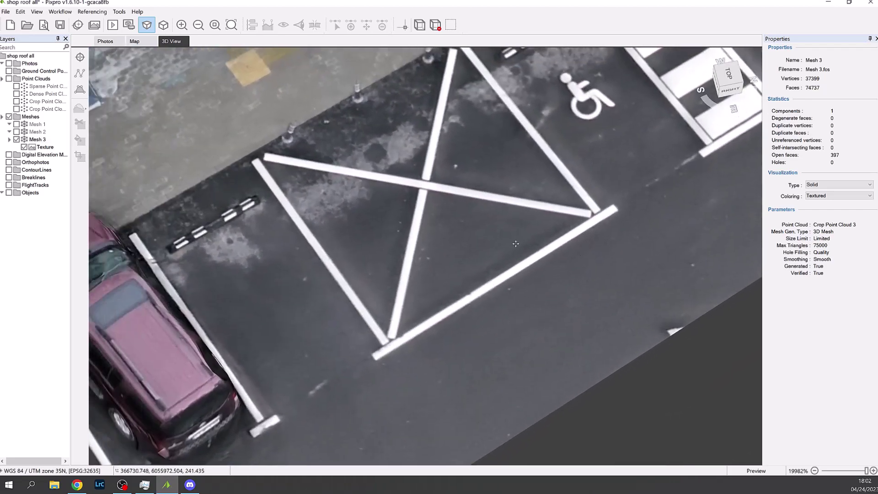
middle_drag(515, 244, 531, 245)
click(79, 73)
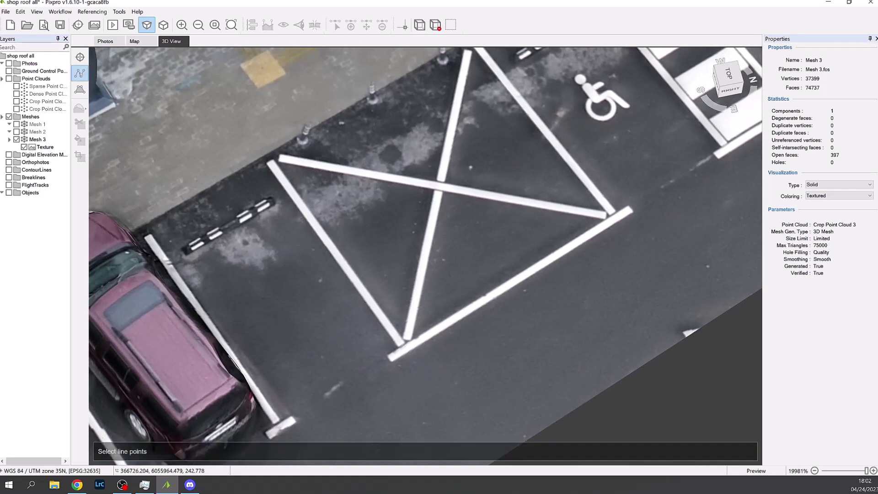
click(630, 207)
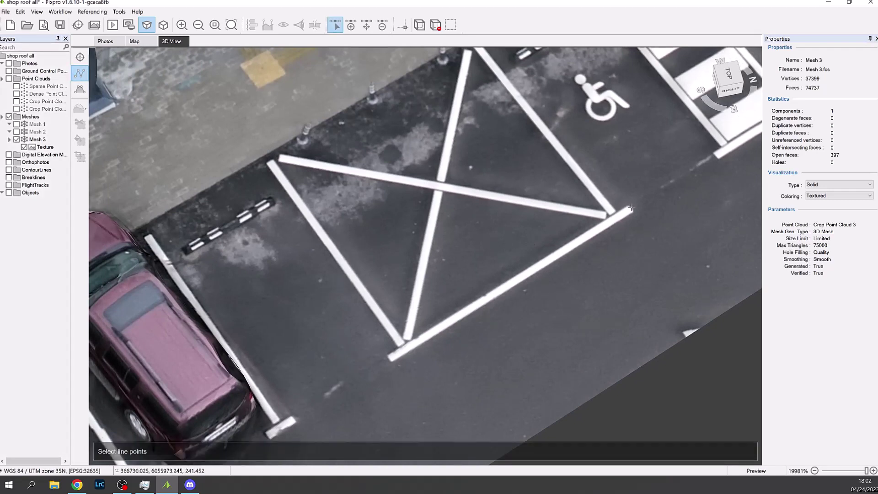
click(389, 358)
right_click(479, 323)
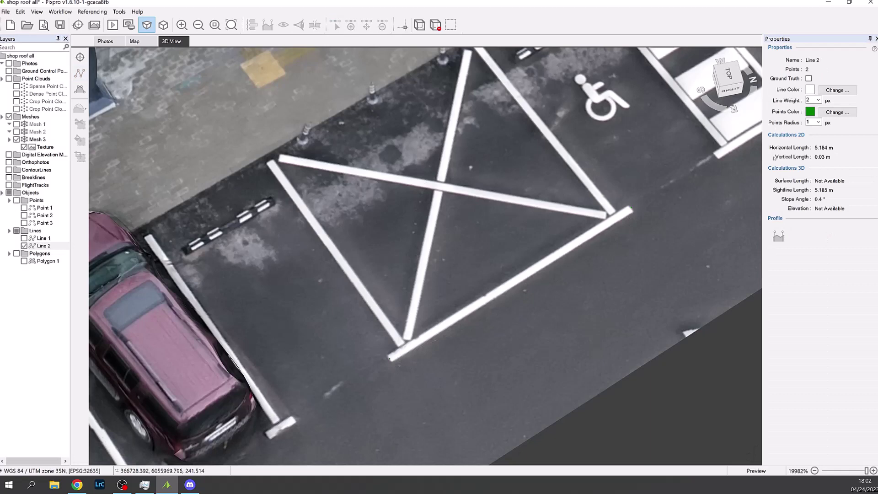
drag(827, 190, 814, 190)
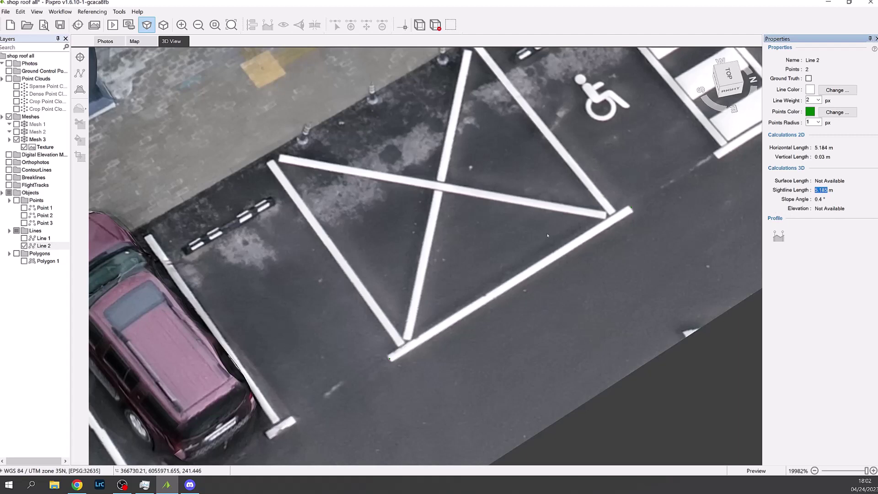
- Start exporting Mesh 3 as a Wavefront OBJ file named shoproof3.obj in the shop roof all project folder
scroll(513, 213, down, 4)
drag(512, 213, 502, 268)
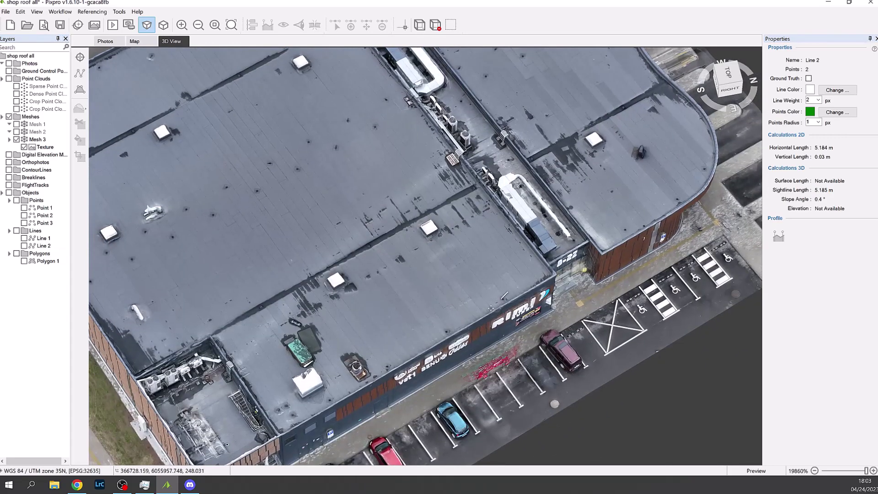
drag(490, 308, 415, 227)
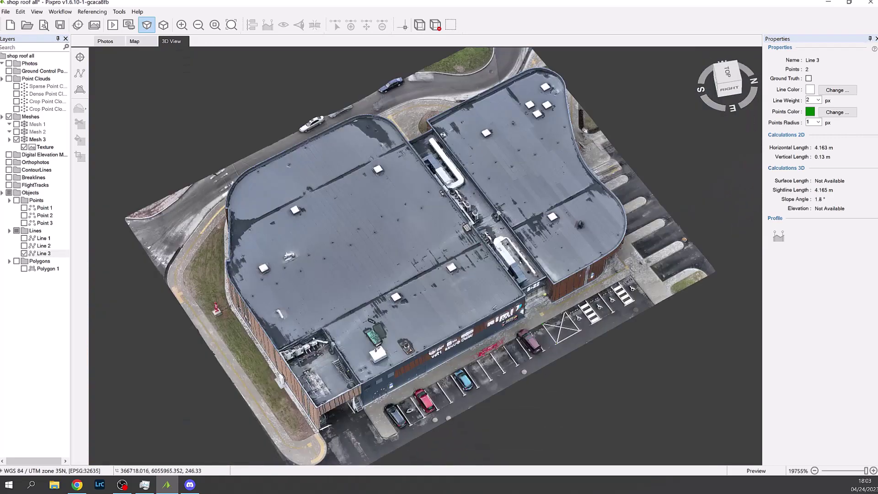
middle_drag(520, 270, 493, 210)
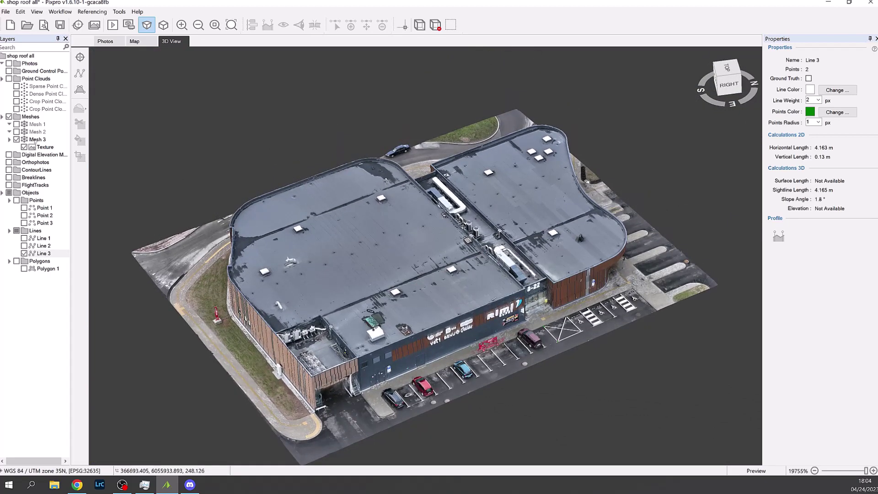
right_click(36, 140)
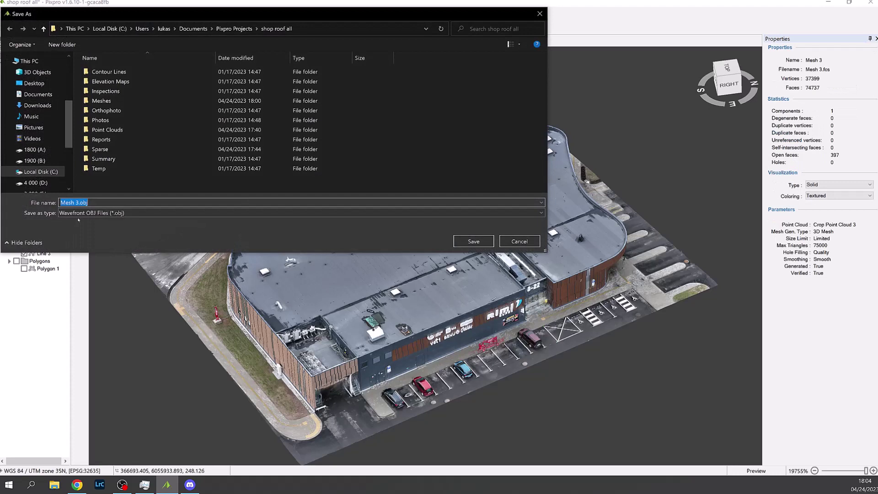
click(145, 212)
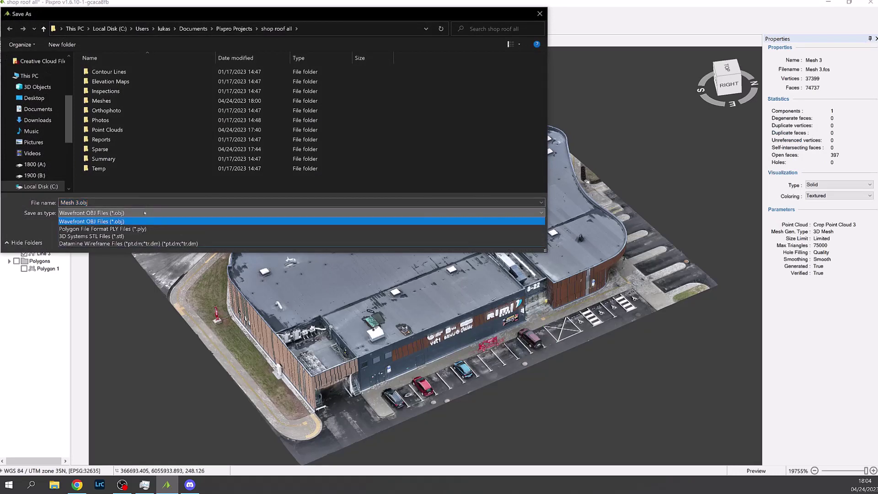
click(122, 221)
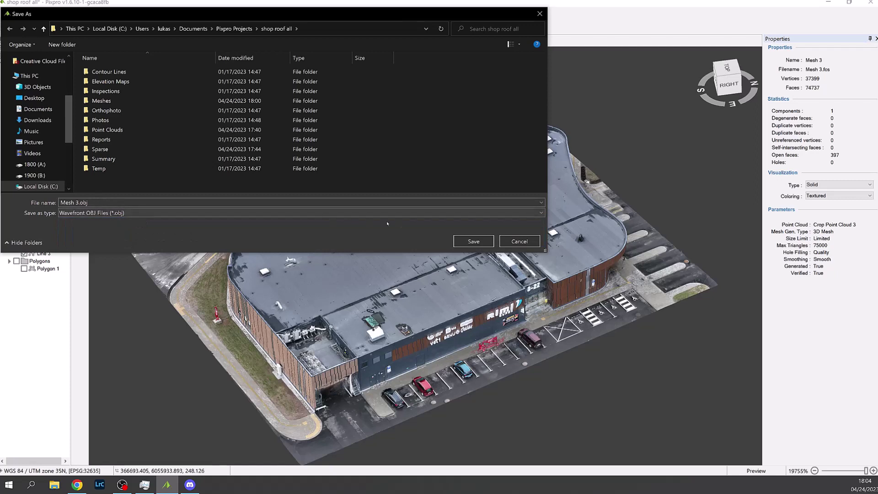
click(78, 201)
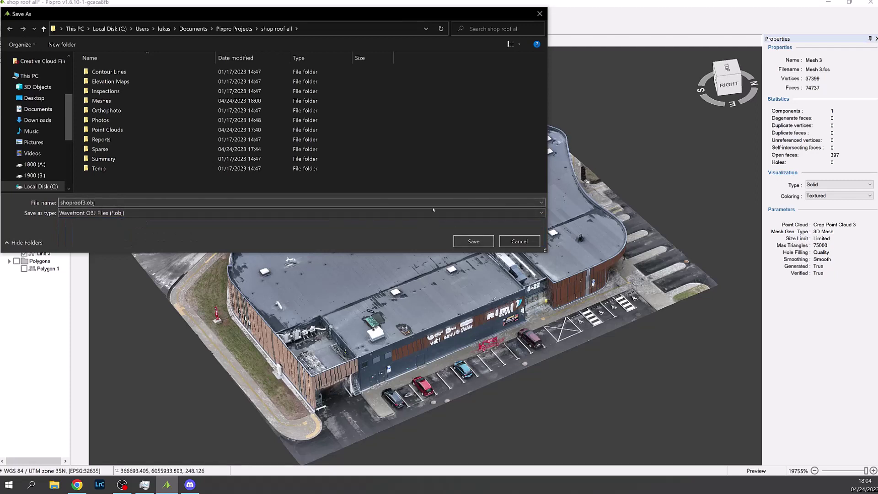
click(473, 240)
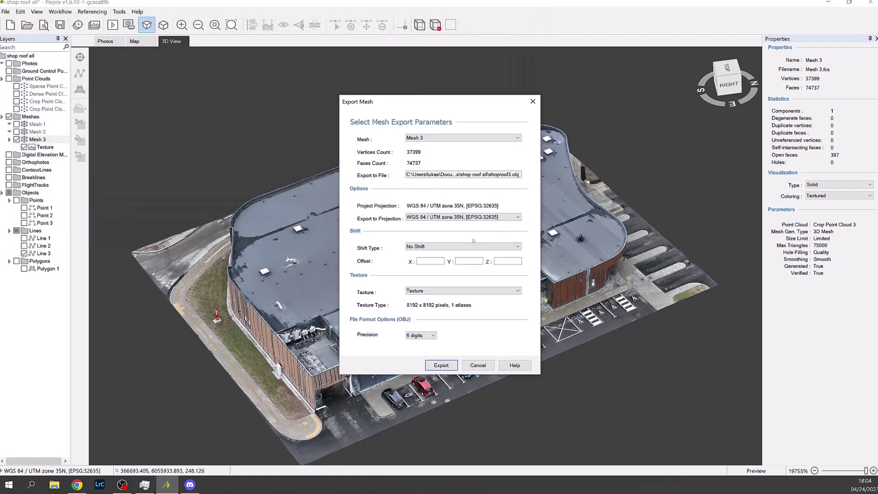
- Set the export shift type to Shift to Center (3D) and export the textured mesh
click(439, 246)
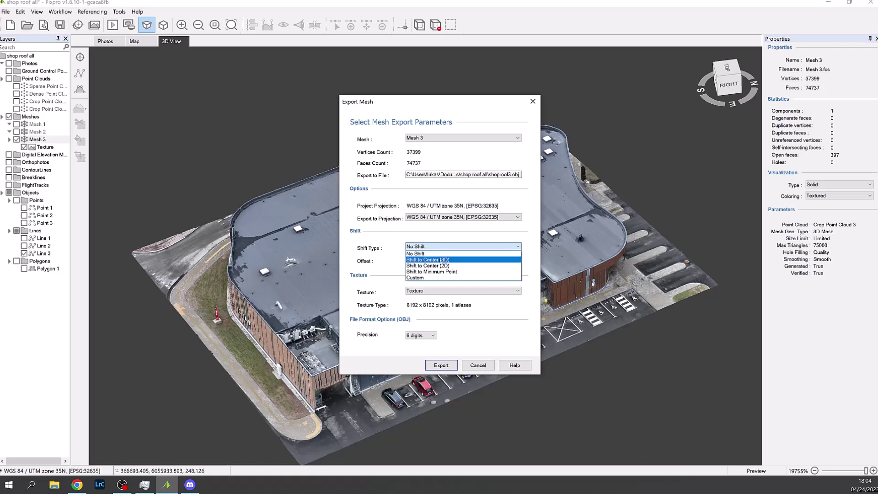
click(441, 259)
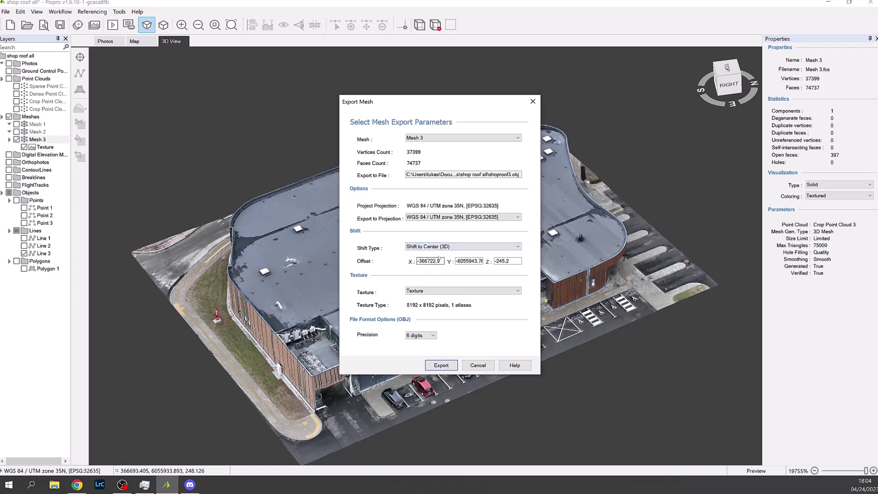
click(441, 365)
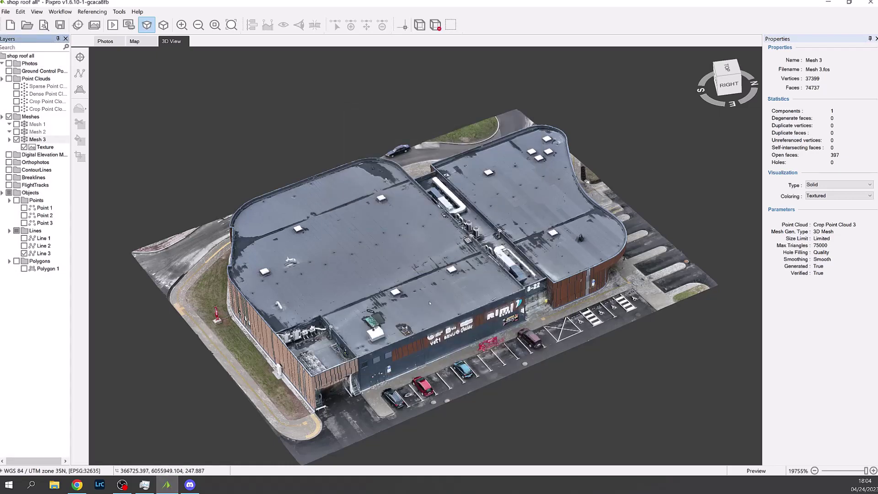
- Open the project folder in File Explorer, check the exported shoproof3 MTL, OBJ and PNG files, and return to Pixpro
right_click(19, 55)
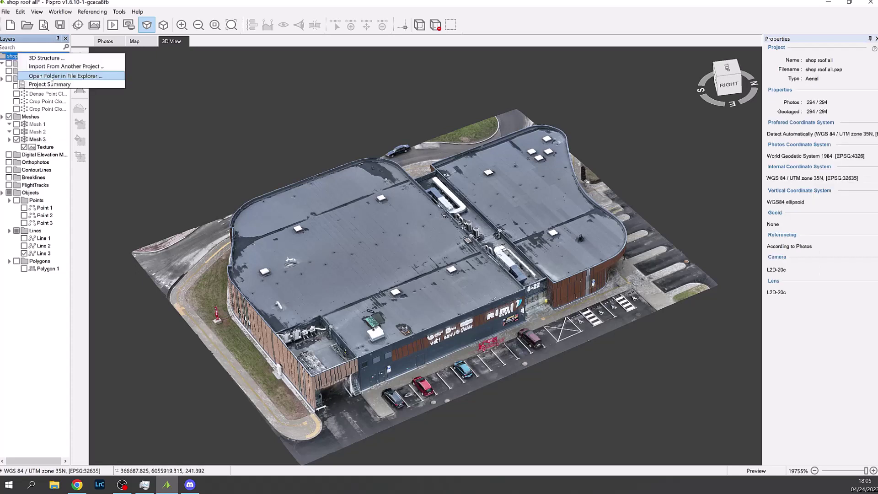
click(51, 79)
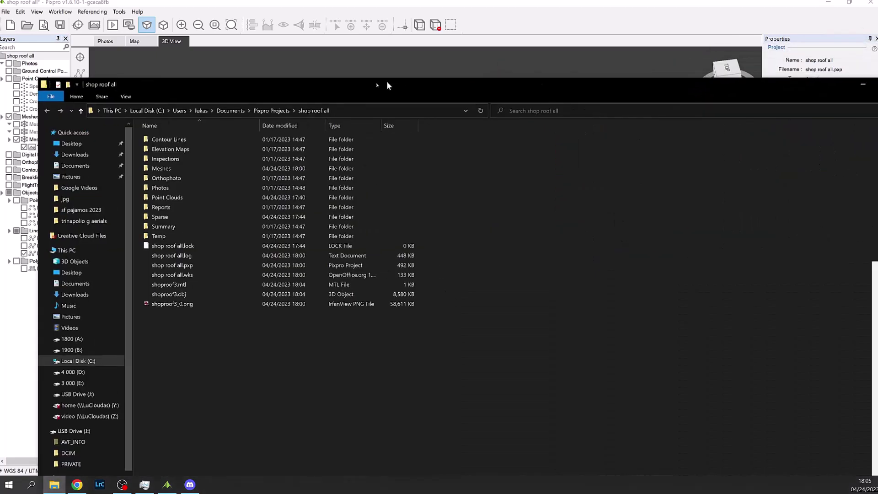
drag(386, 85, 400, 41)
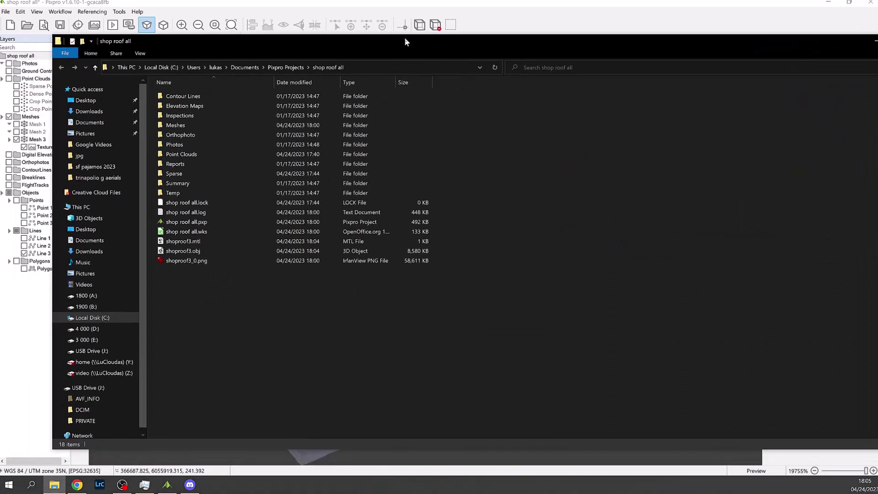
click(193, 242)
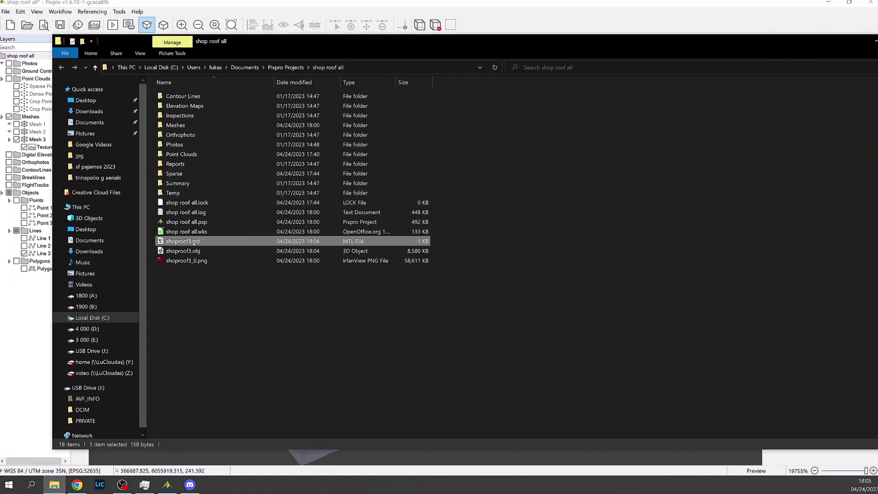
click(191, 251)
click(192, 261)
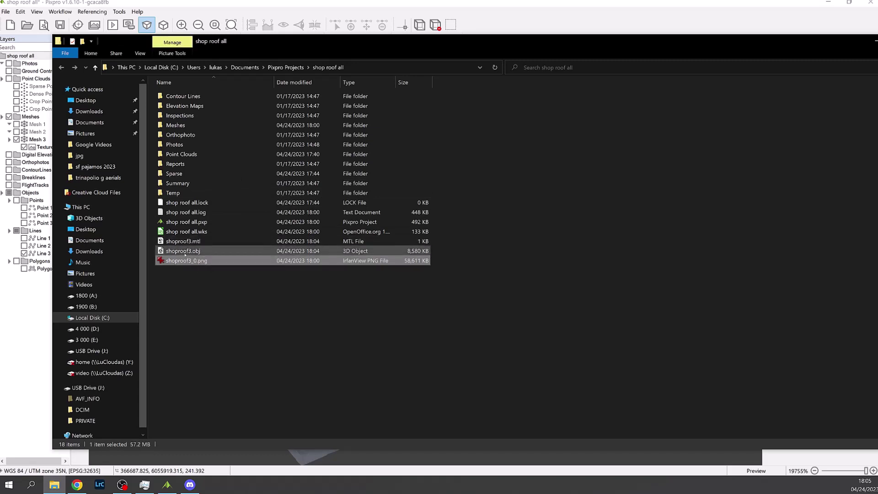
drag(487, 47, 440, 45)
click(830, 39)
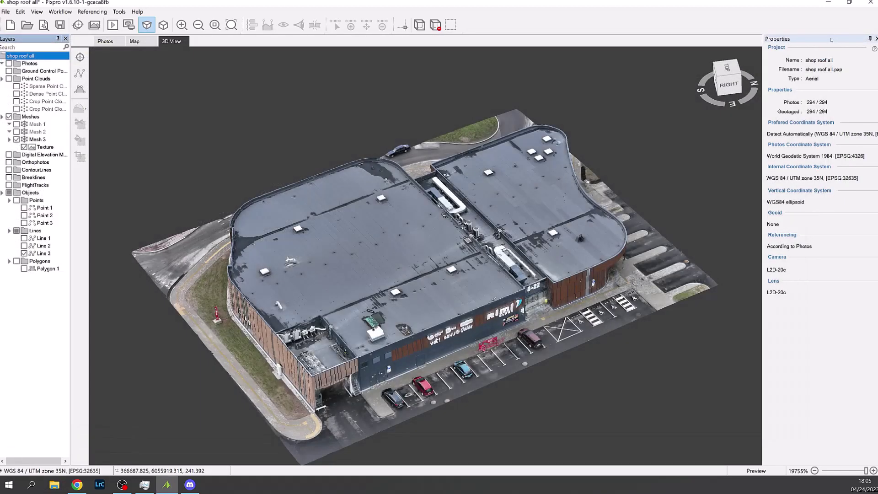
drag(526, 245, 613, 298)
middle_drag(576, 305, 573, 287)
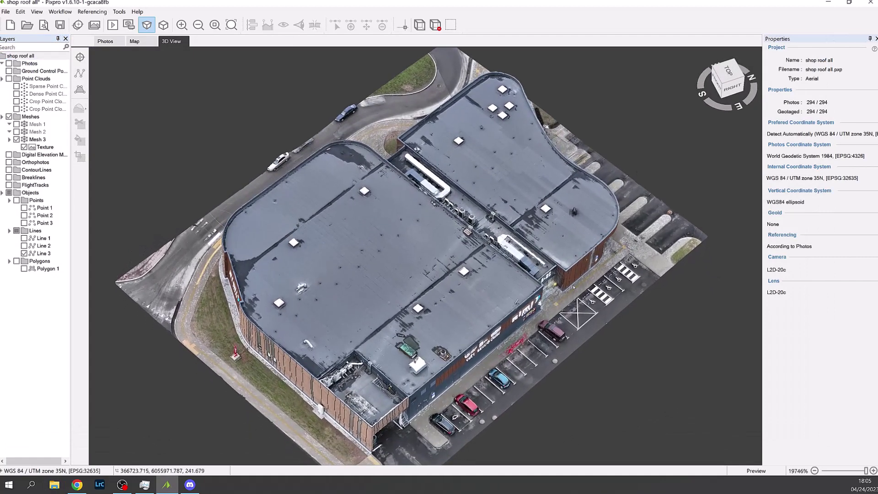